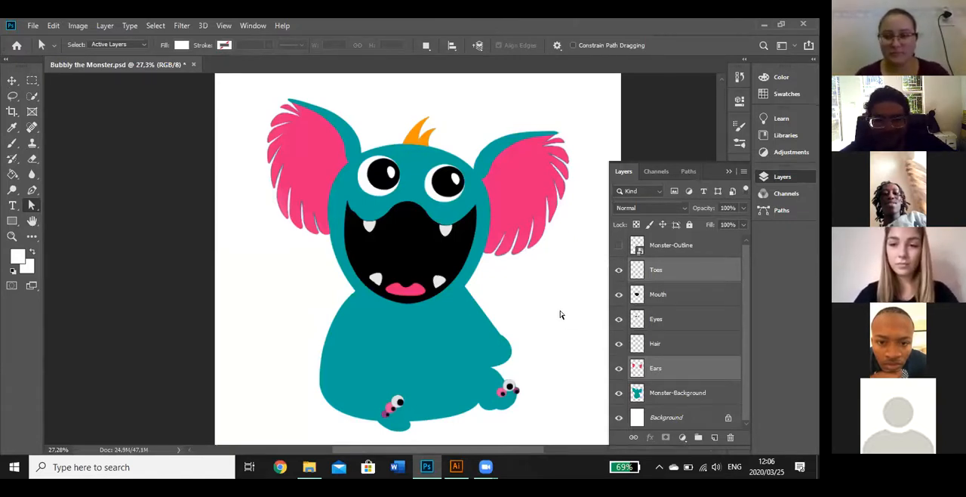
Compare the drawing with the monster version in Illustrator, then return to Photoshop and review its saved paths
{"action": "key", "text": "alt+Tab"}
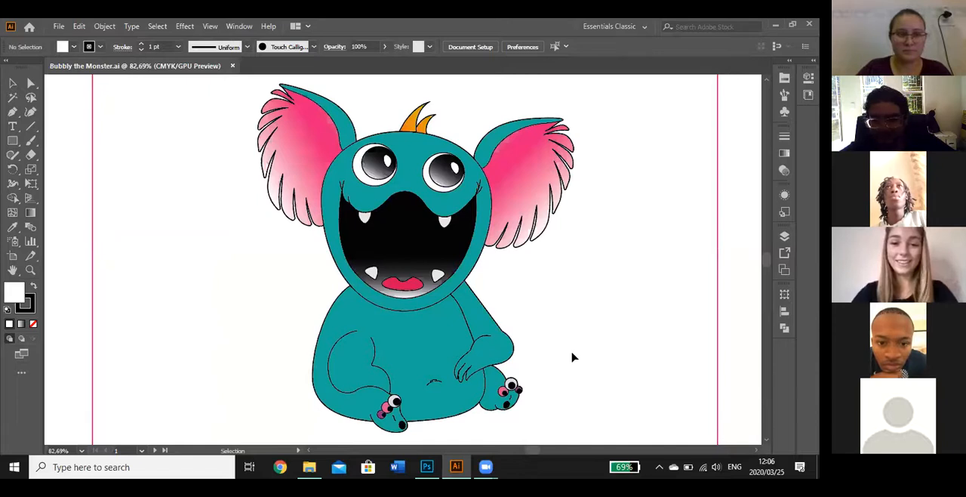
{"action": "left_click", "coordinate": [435, 467]}
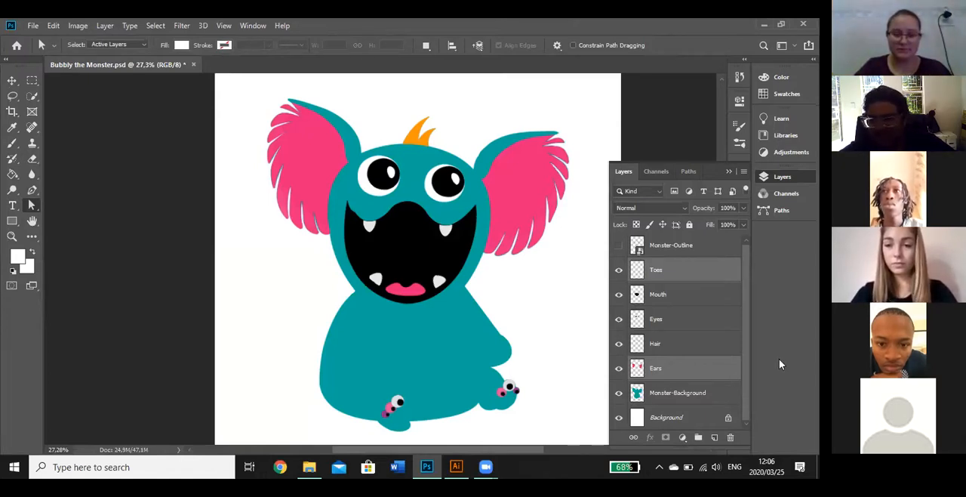
{"action": "left_click", "coordinate": [689, 171]}
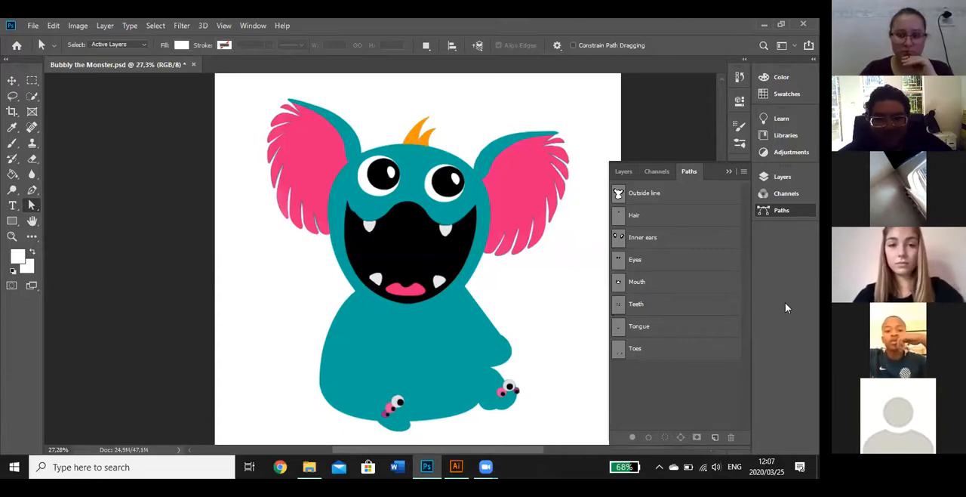
{"action": "left_click", "coordinate": [624, 175]}
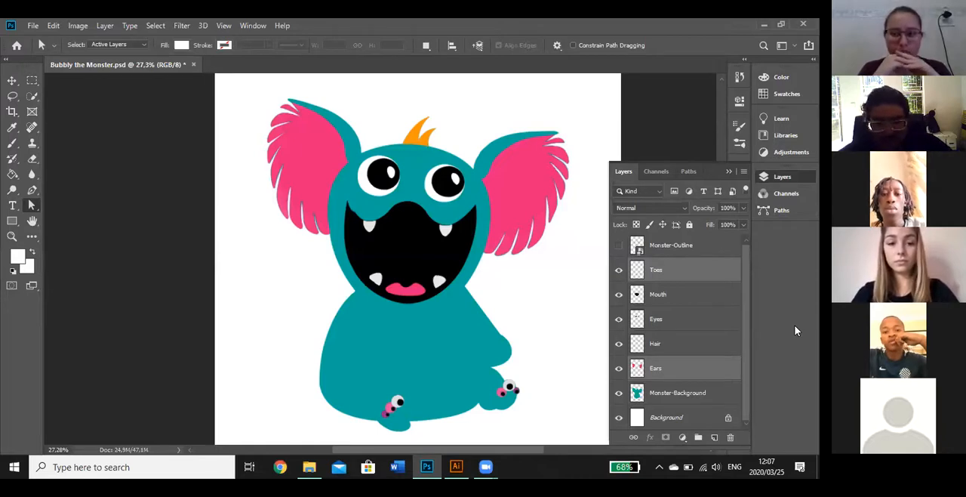
{"action": "key", "text": "XF86AudioRaiseVolume"}
{"action": "key", "text": "XF86AudioRaiseVolume"}
{"action": "key", "text": "XF86AudioRaiseVolume"}
{"action": "key", "text": "XF86AudioRaiseVolume"}
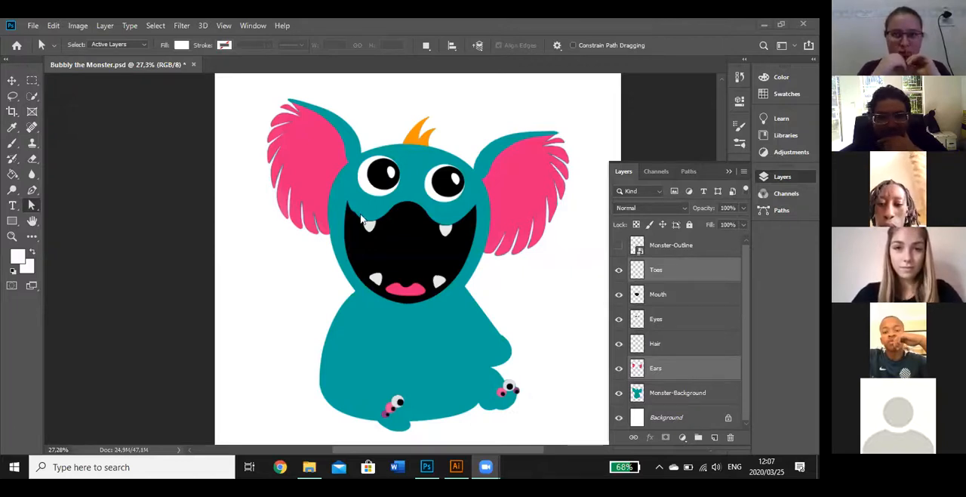
Toggle the Monster-Outline layer to compare, leave it shown, and select only the Ears layer
{"action": "left_click", "coordinate": [618, 248]}
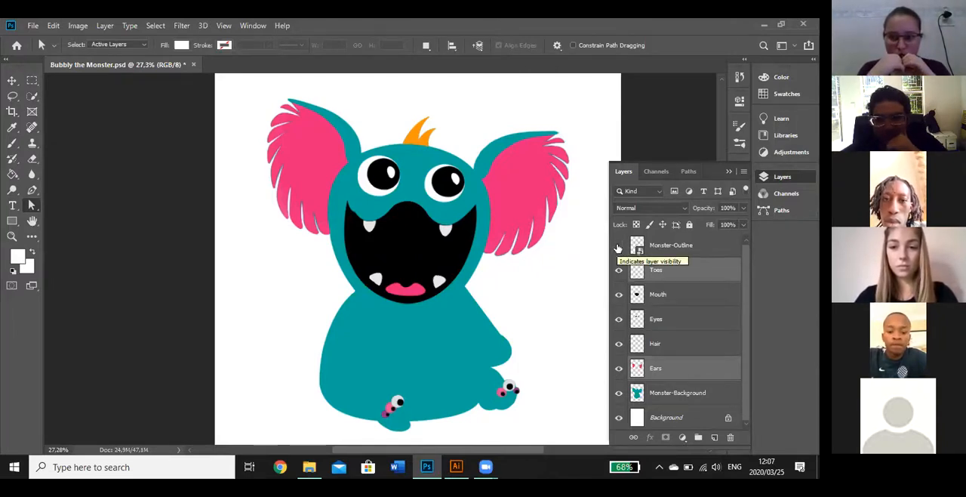
{"action": "left_click", "coordinate": [617, 249]}
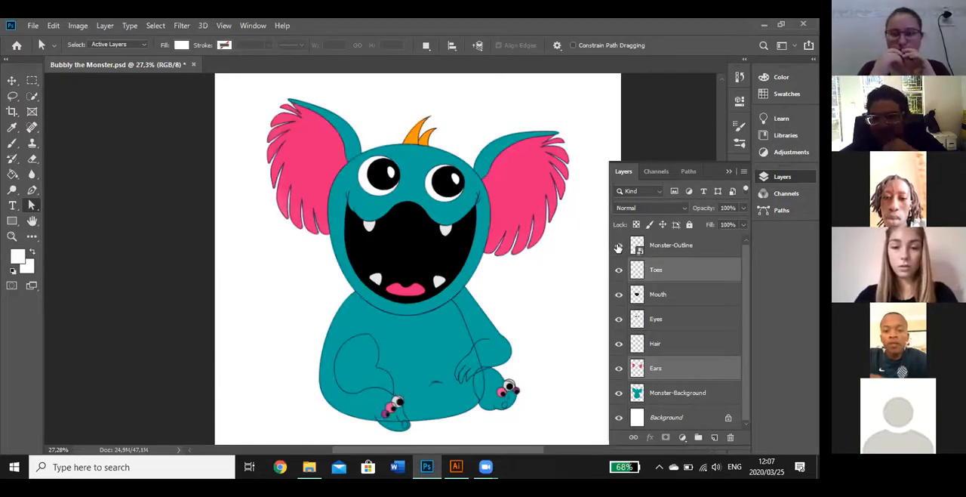
{"action": "left_click", "coordinate": [617, 248]}
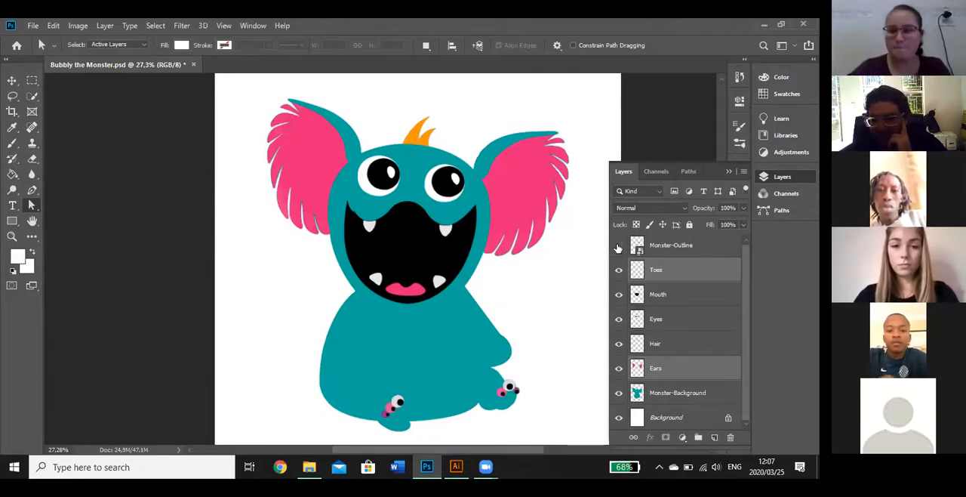
{"action": "left_click", "coordinate": [617, 248]}
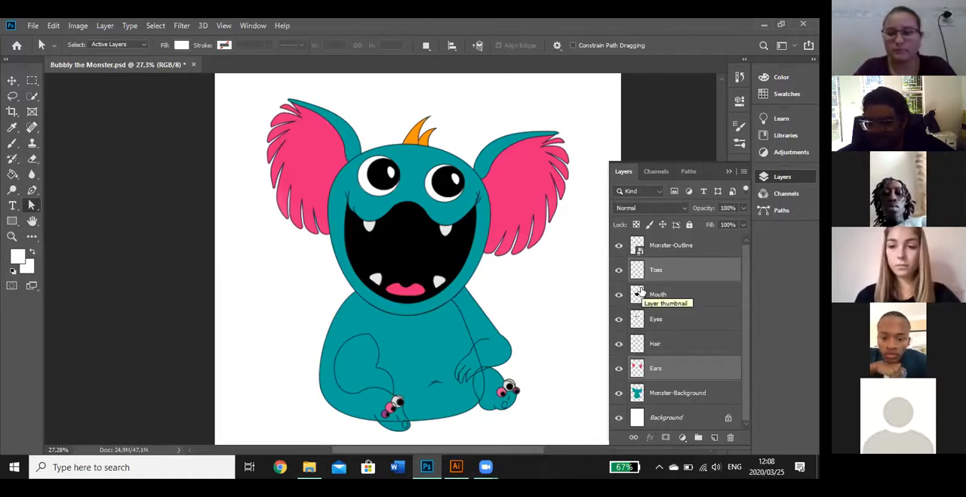
{"action": "left_click", "coordinate": [674, 369]}
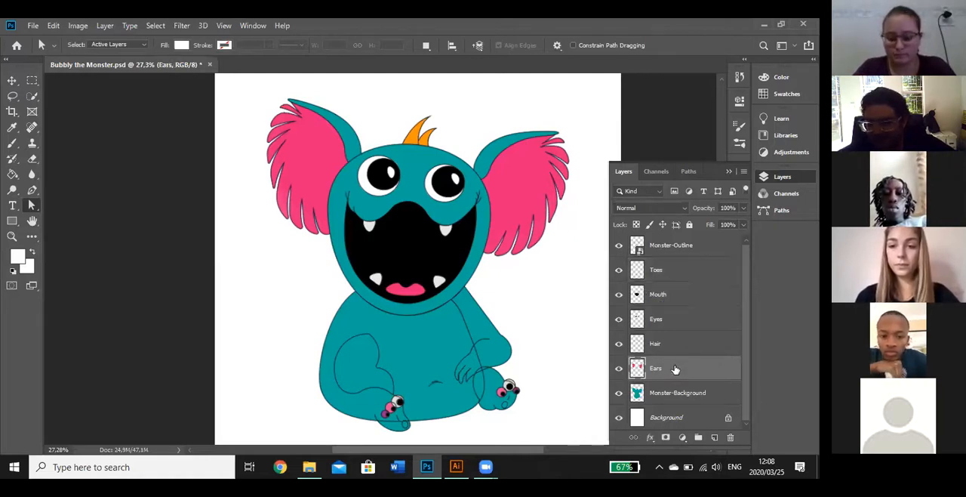
{"action": "left_click", "coordinate": [744, 174]}
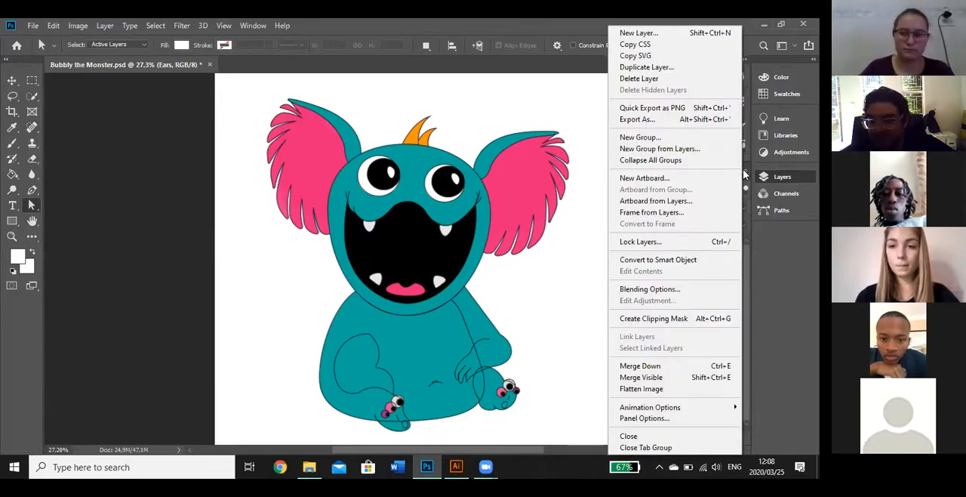
{"action": "left_click", "coordinate": [562, 215]}
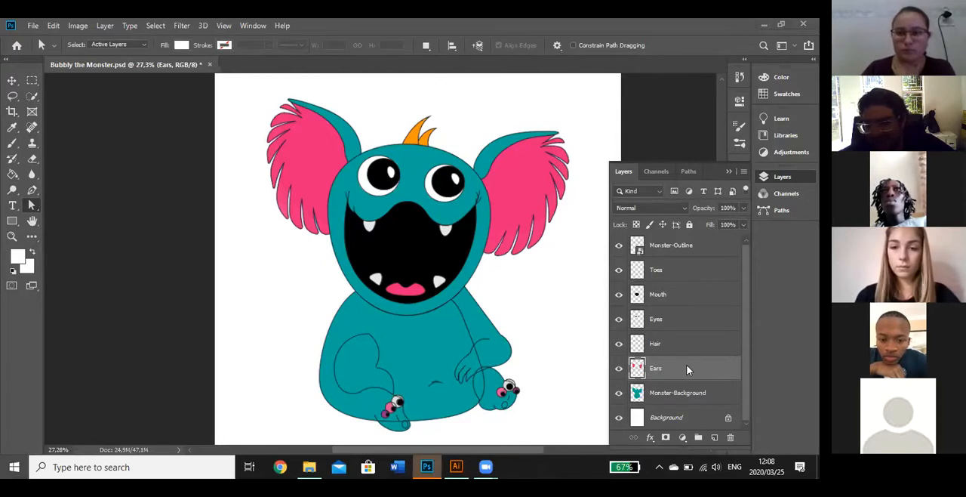
{"action": "key", "text": "super"}
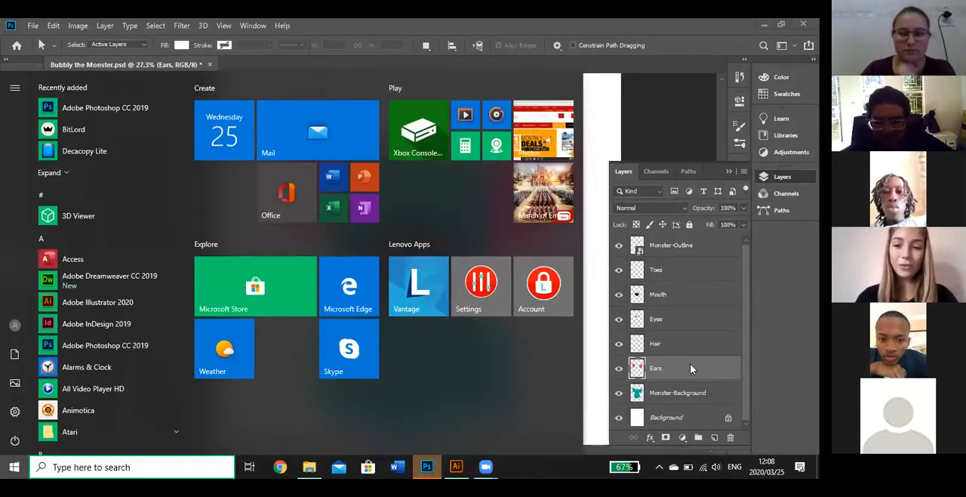
{"action": "left_click", "coordinate": [647, 125]}
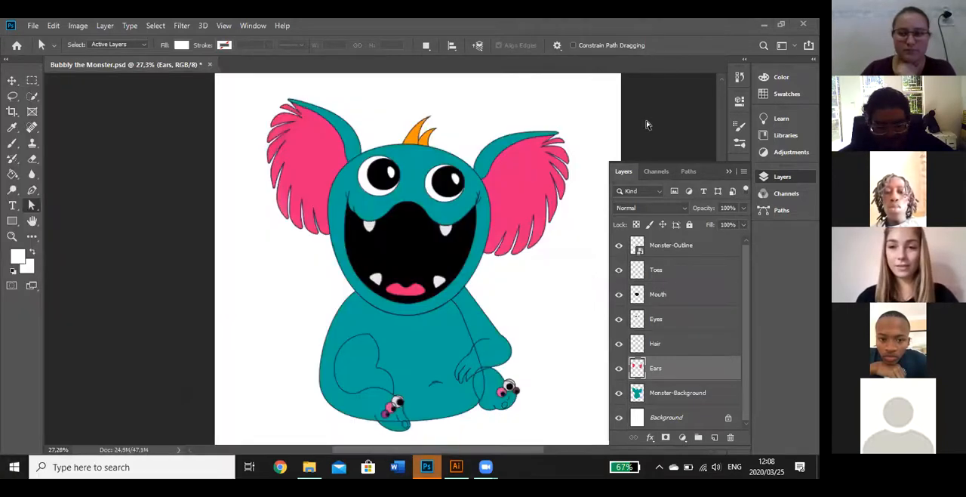
{"action": "right_click", "coordinate": [638, 369]}
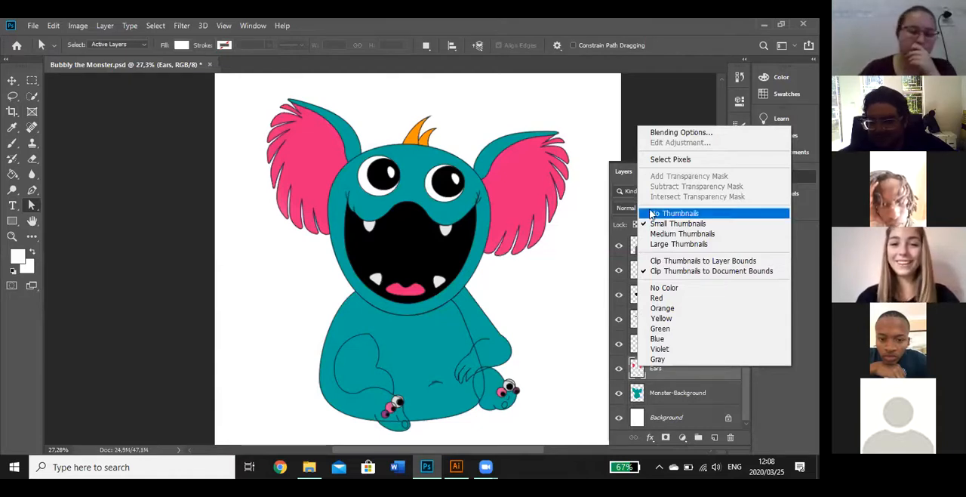
{"action": "left_click", "coordinate": [678, 373]}
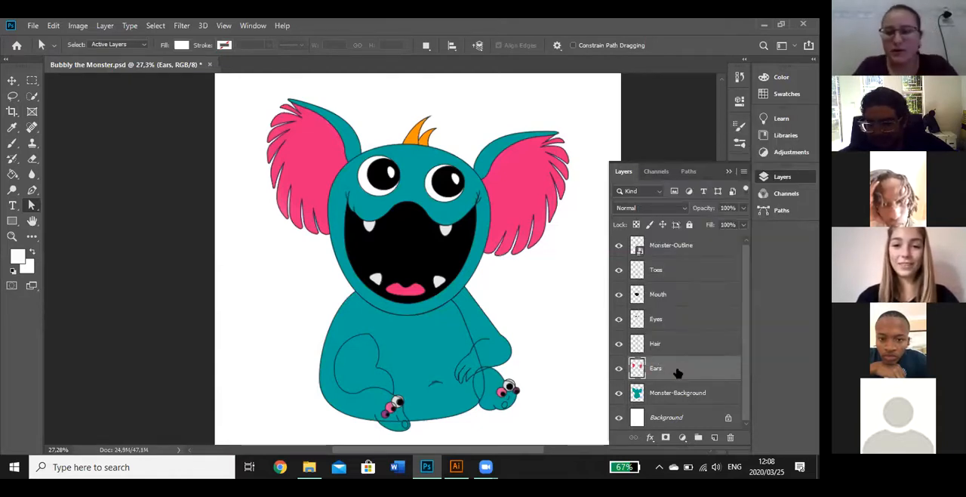
{"action": "right_click", "coordinate": [675, 370]}
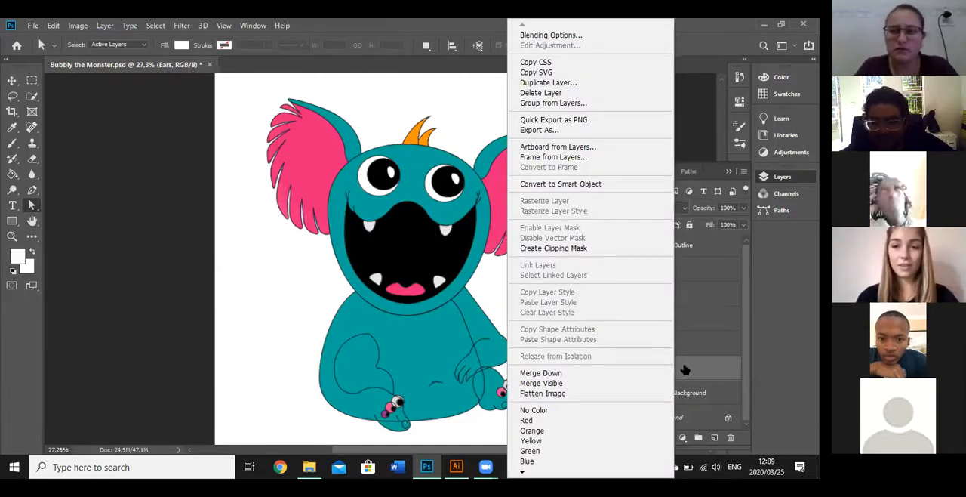
{"action": "left_click", "coordinate": [685, 369]}
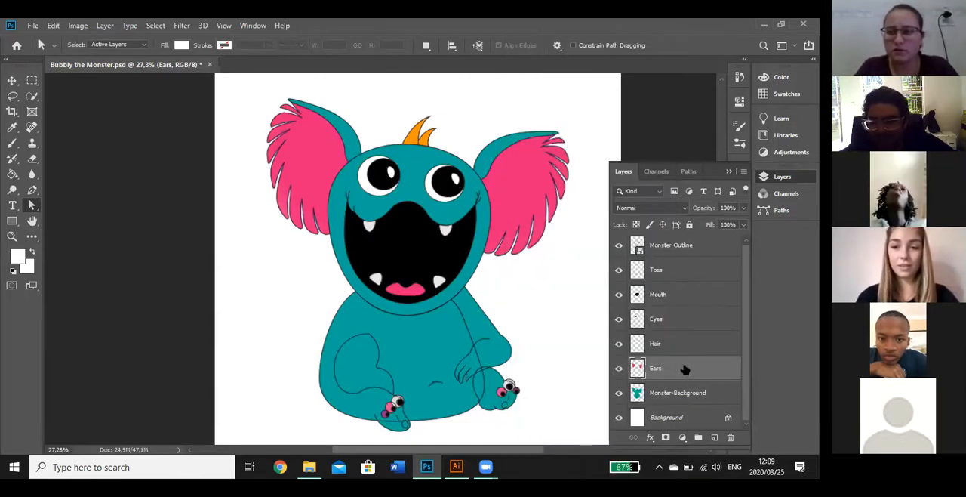
Turn the Inner ears path into a new anti-aliased selection with a feather radius of 0,2 pixels
{"action": "left_click", "coordinate": [689, 172]}
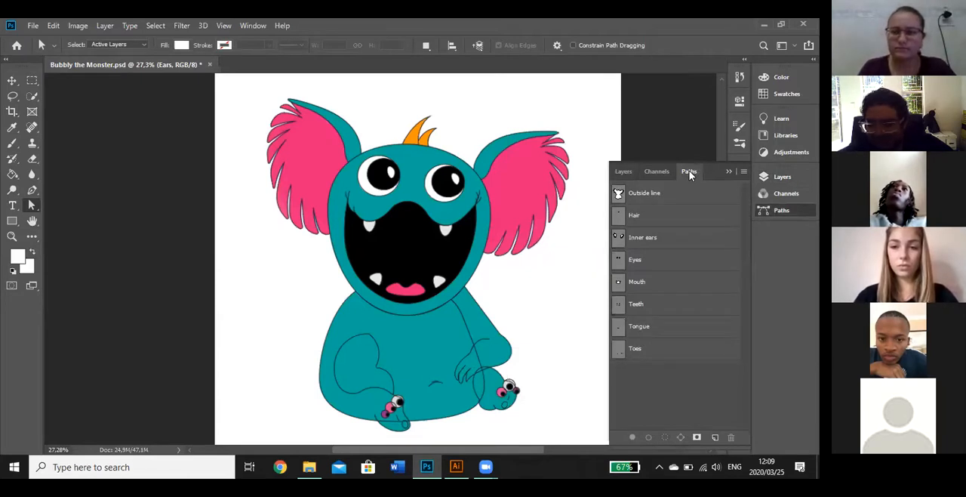
{"action": "left_click", "coordinate": [646, 238]}
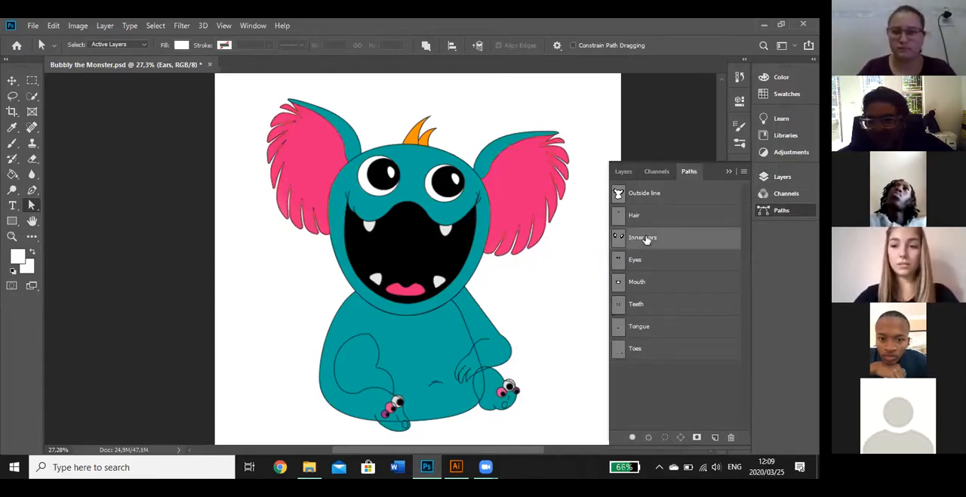
{"action": "left_click", "coordinate": [743, 172]}
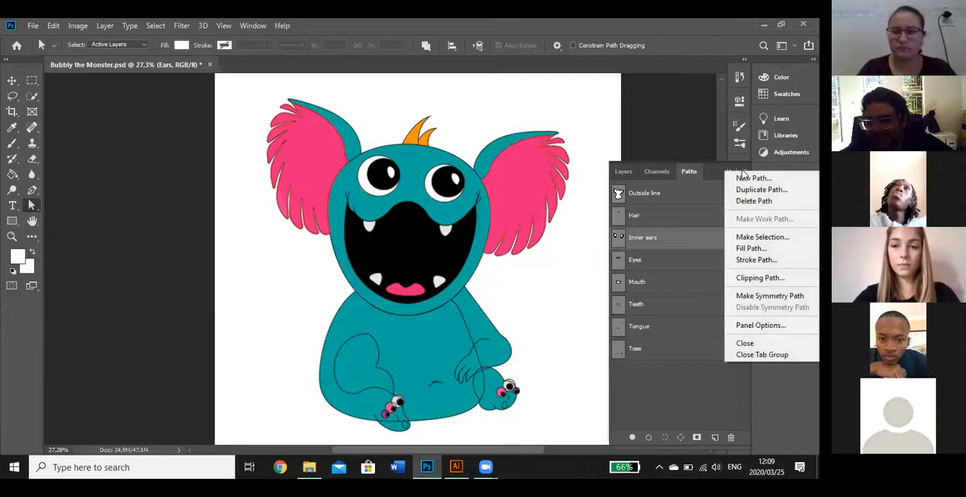
{"action": "left_click", "coordinate": [747, 236]}
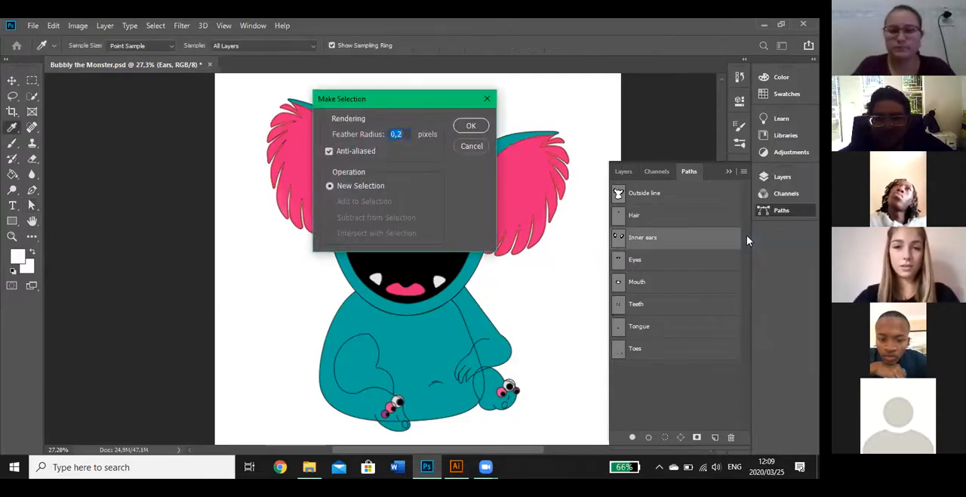
{"action": "left_click", "coordinate": [471, 125]}
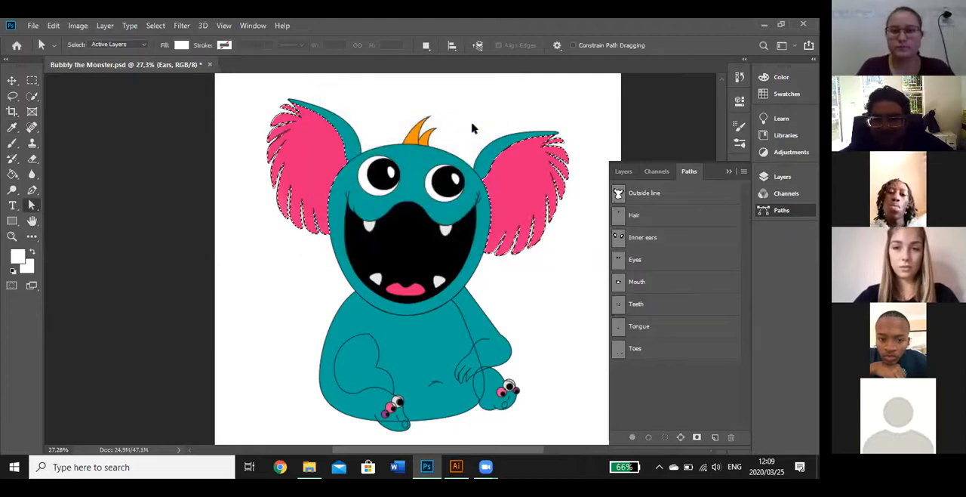
Add a new empty layer directly above the Ears layer and make it the active layer
{"action": "left_click", "coordinate": [623, 171]}
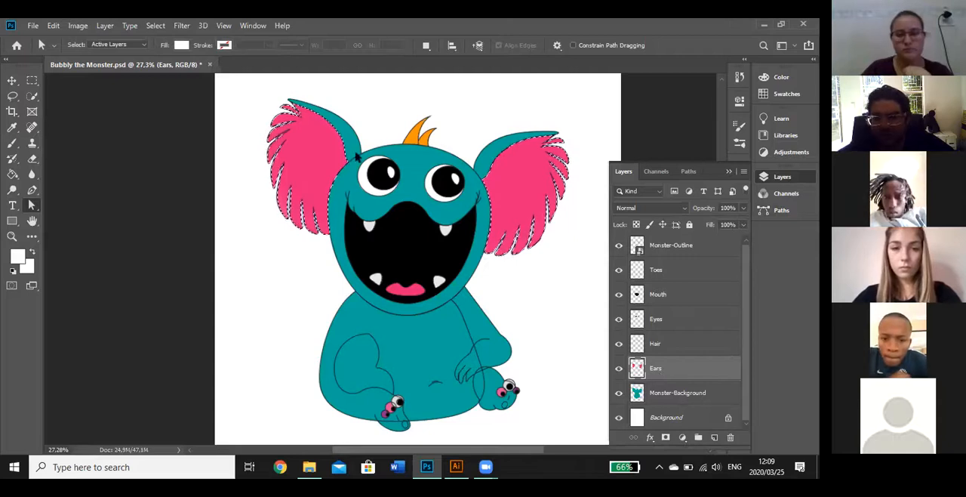
{"action": "left_click", "coordinate": [32, 203]}
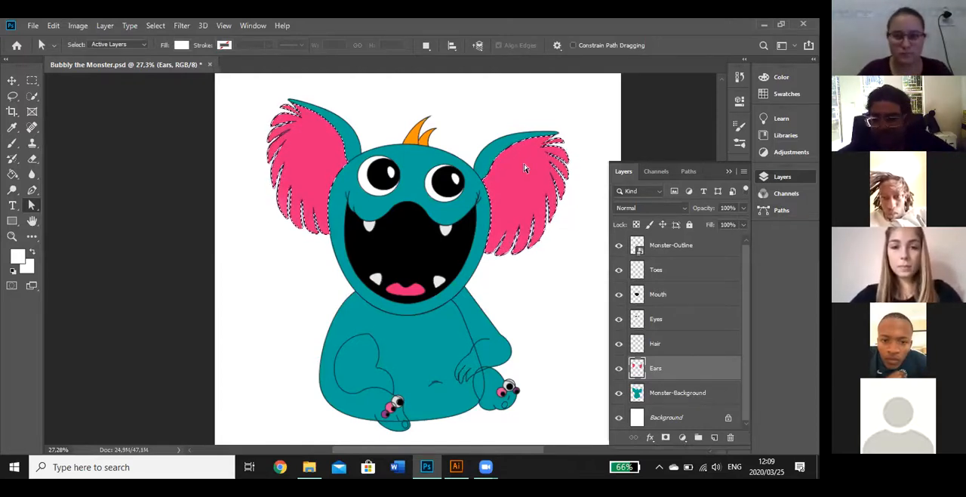
{"action": "left_click", "coordinate": [699, 439]}
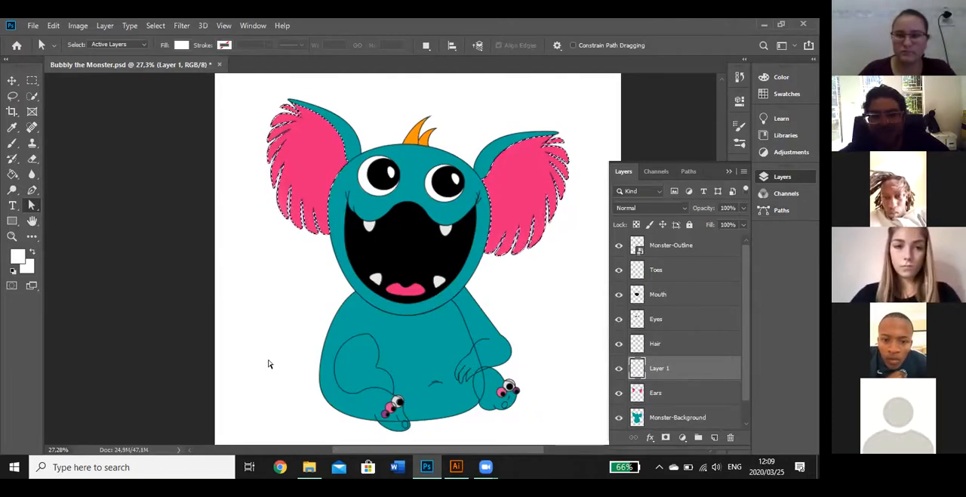
{"action": "left_click", "coordinate": [673, 394]}
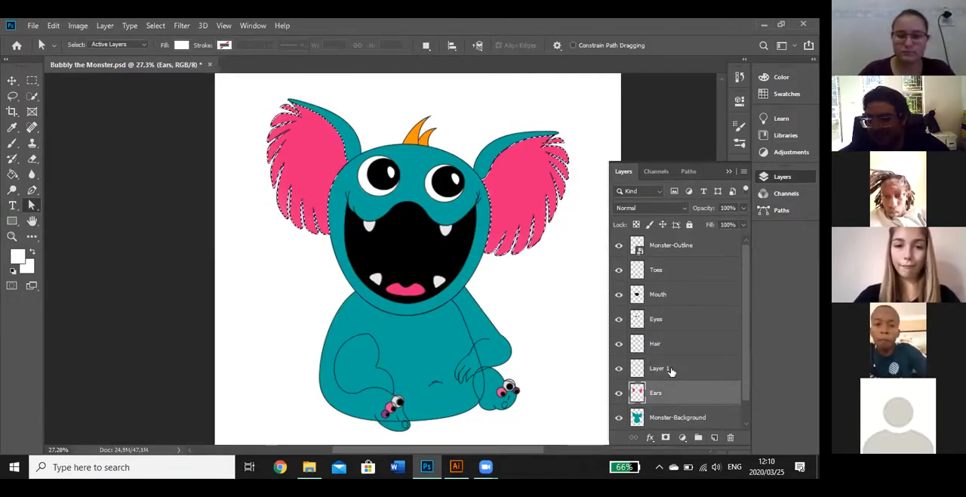
{"action": "left_click", "coordinate": [680, 369]}
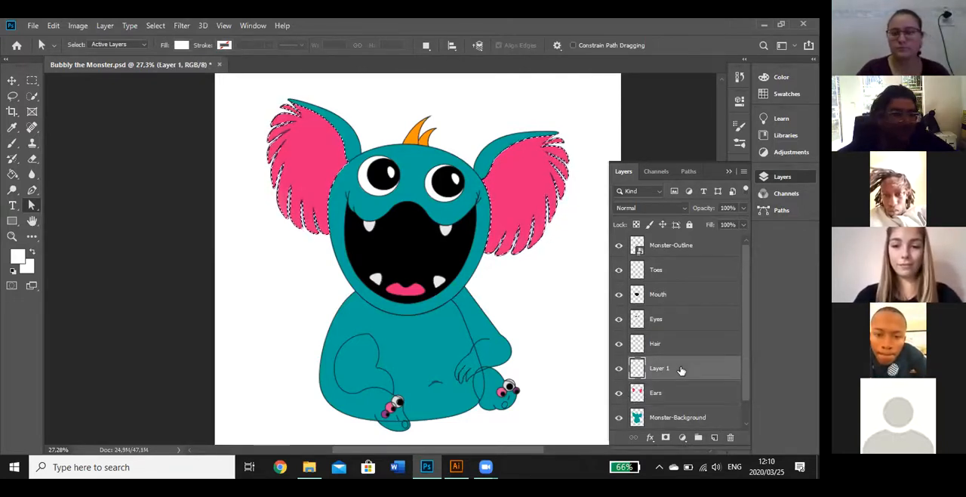
Set up the Brush tool with a soft brush at a size of 385 px
{"action": "left_click", "coordinate": [12, 144]}
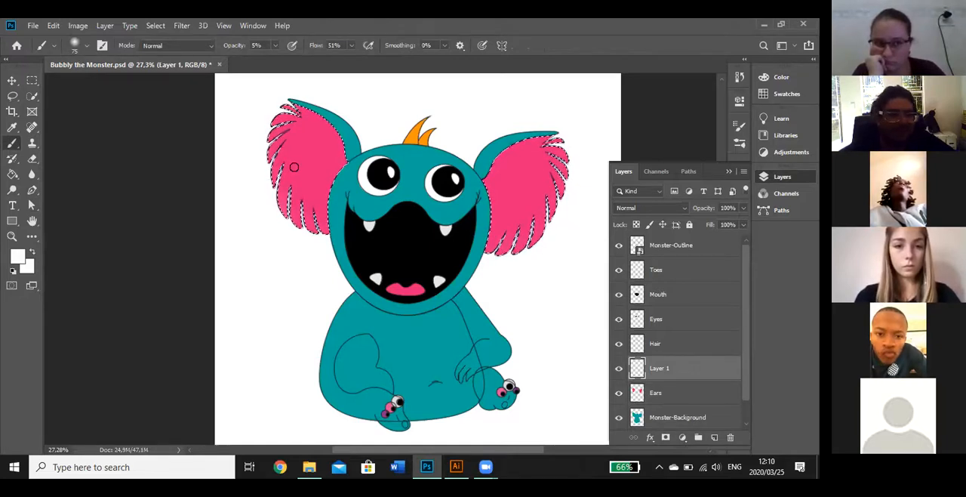
{"action": "left_click", "coordinate": [87, 47]}
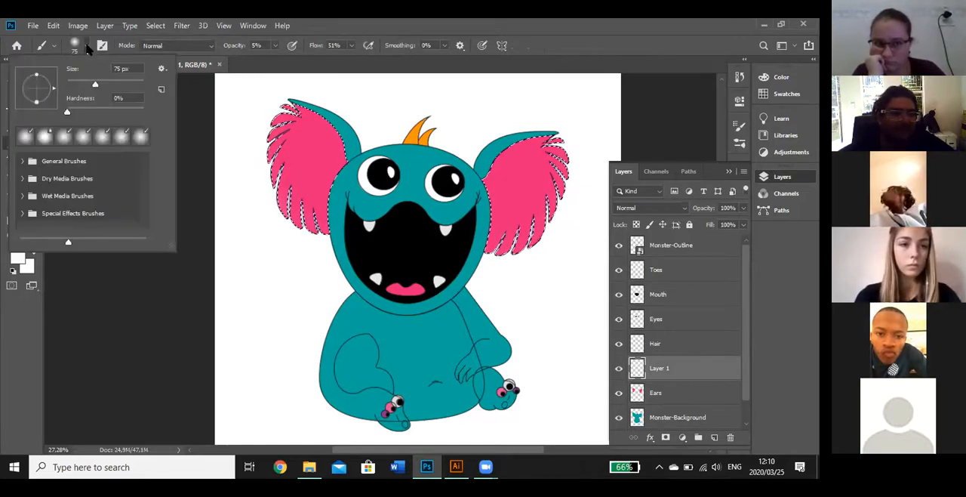
{"action": "left_click_drag", "start_coordinate": [95, 80], "coordinate": [116, 80]}
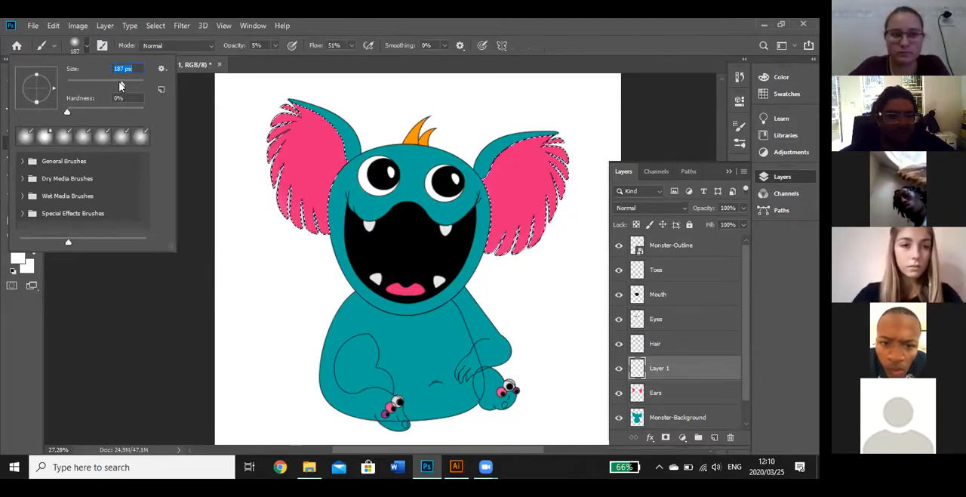
{"action": "left_click", "coordinate": [211, 173]}
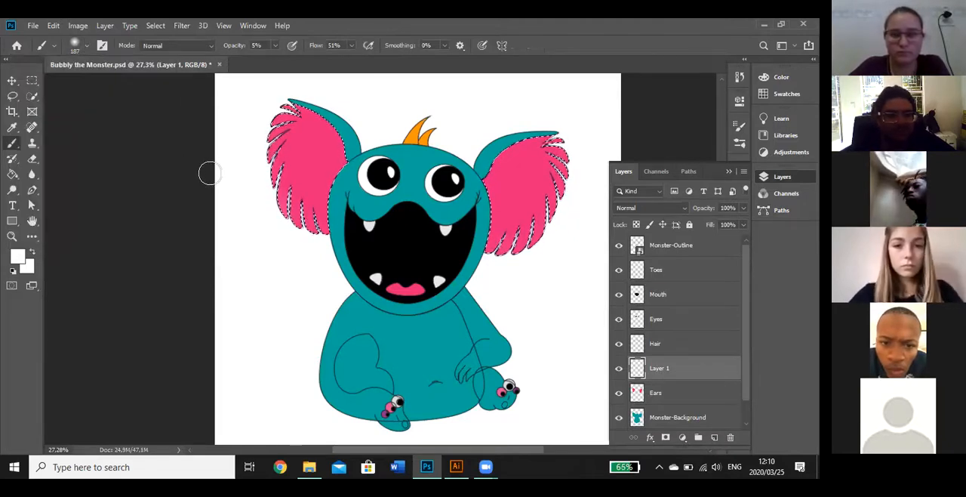
{"action": "left_click", "coordinate": [86, 46]}
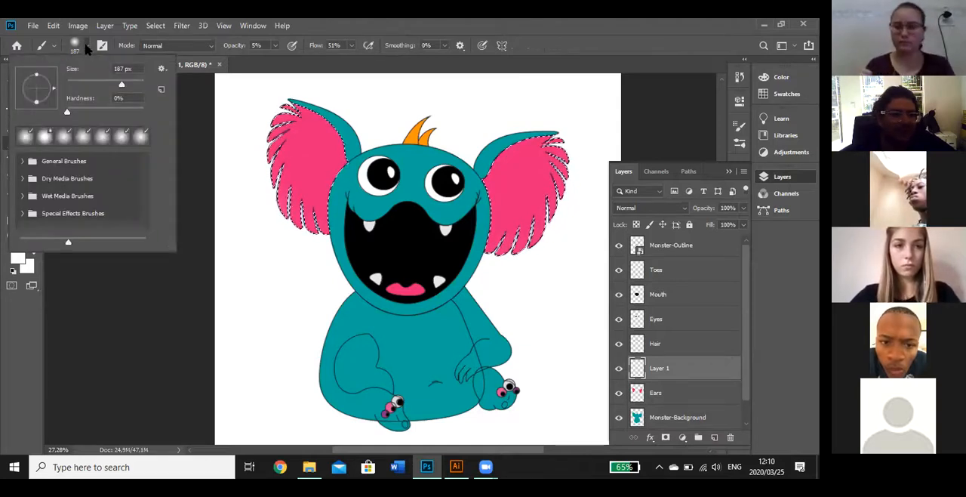
{"action": "left_click", "coordinate": [130, 84]}
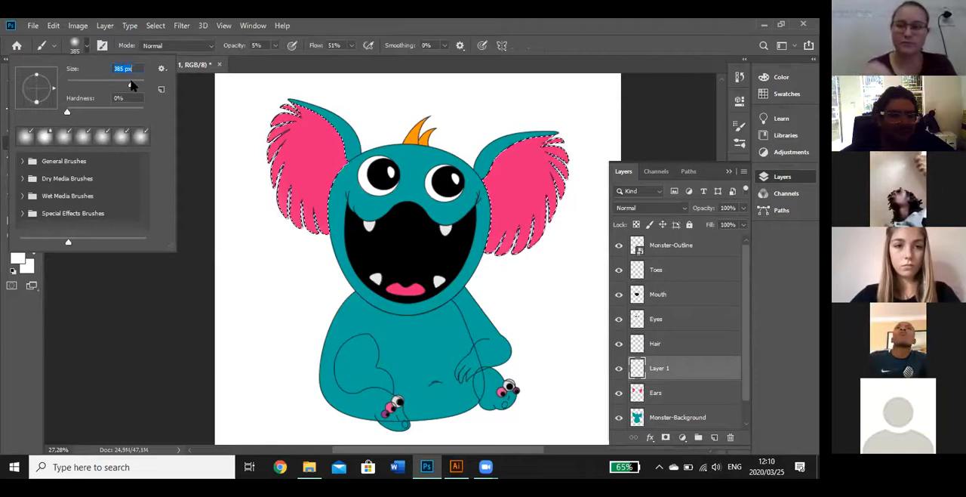
{"action": "key", "text": "Return"}
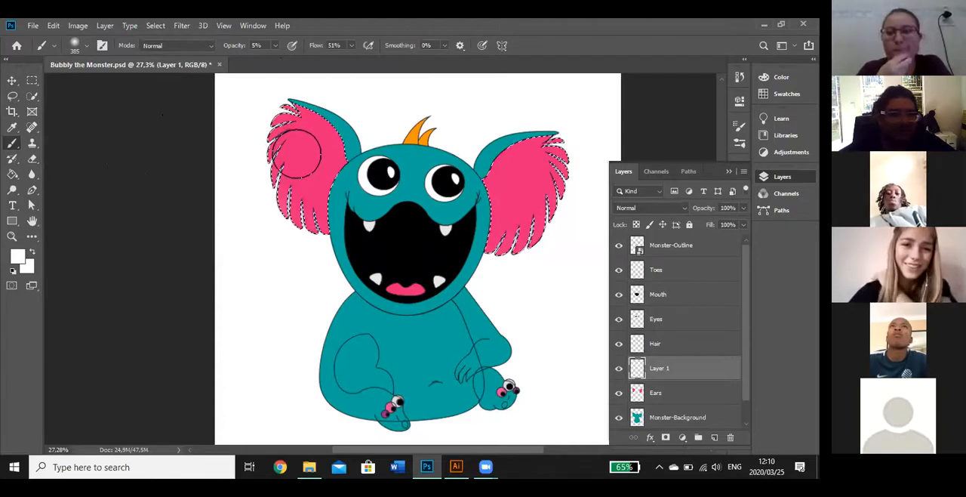
Reduce the brush size to 149 px and set the brush opacity to 25%
{"action": "left_click", "coordinate": [88, 47]}
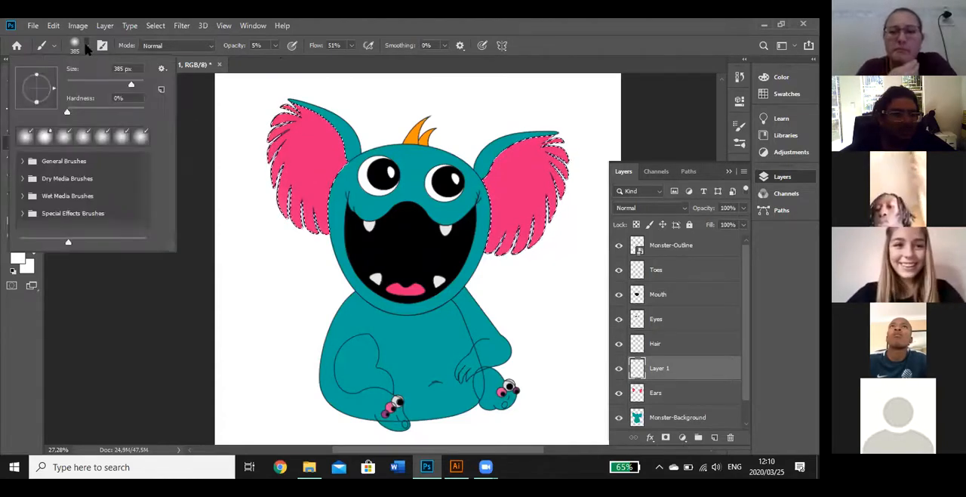
{"action": "left_click_drag", "start_coordinate": [120, 87], "coordinate": [113, 86]}
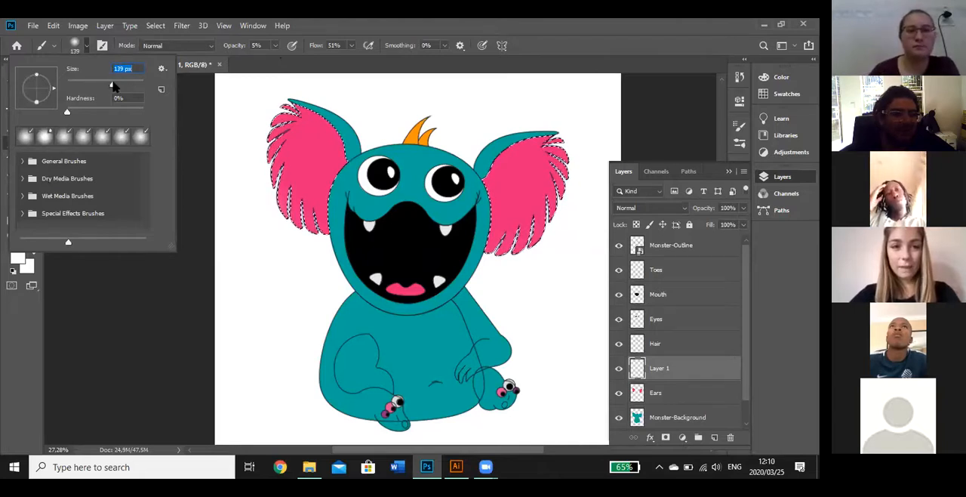
{"action": "left_click", "coordinate": [283, 140]}
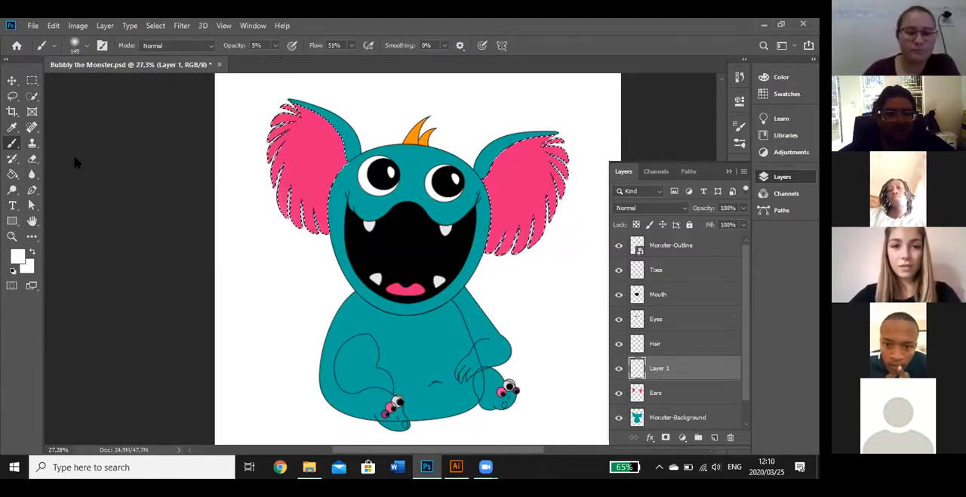
{"action": "left_click", "coordinate": [276, 47]}
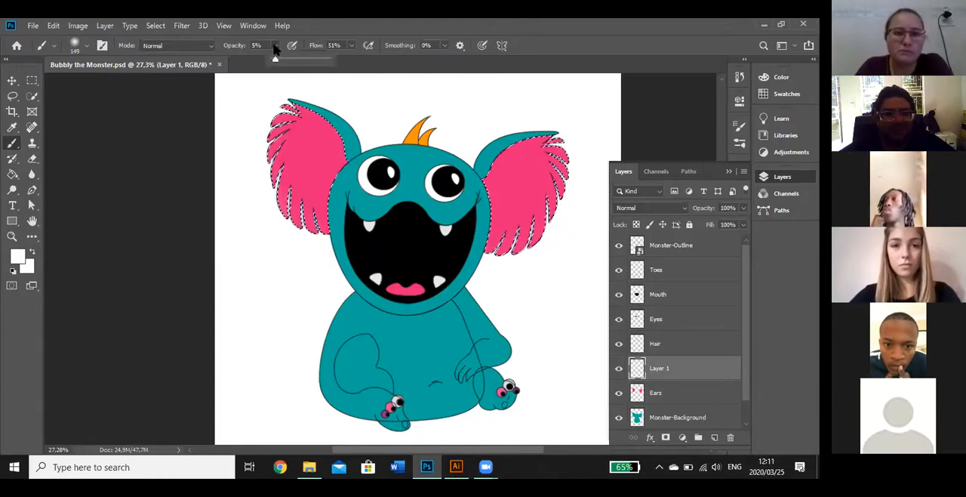
{"action": "left_click_drag", "start_coordinate": [274, 58], "coordinate": [287, 62]}
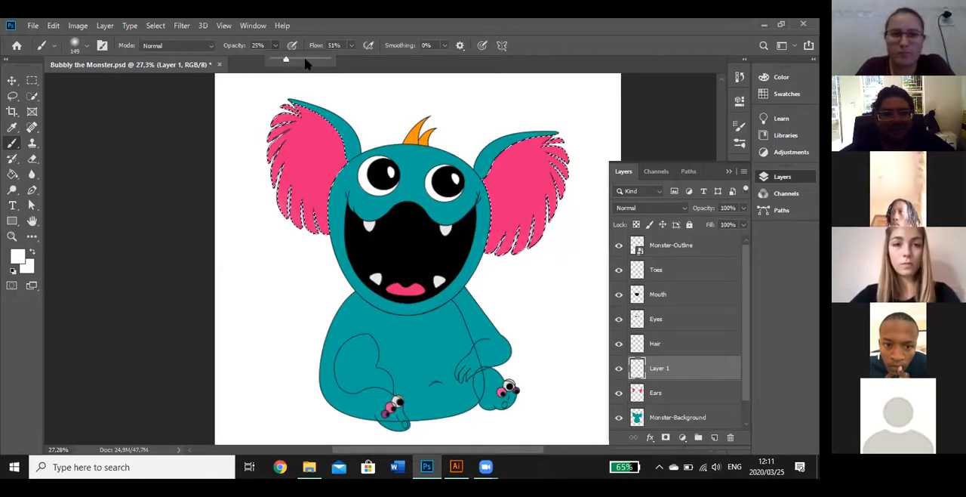
Set the brush flow and smoothing to 100% each and enable airbrush-style build-up
{"action": "left_click", "coordinate": [351, 45]}
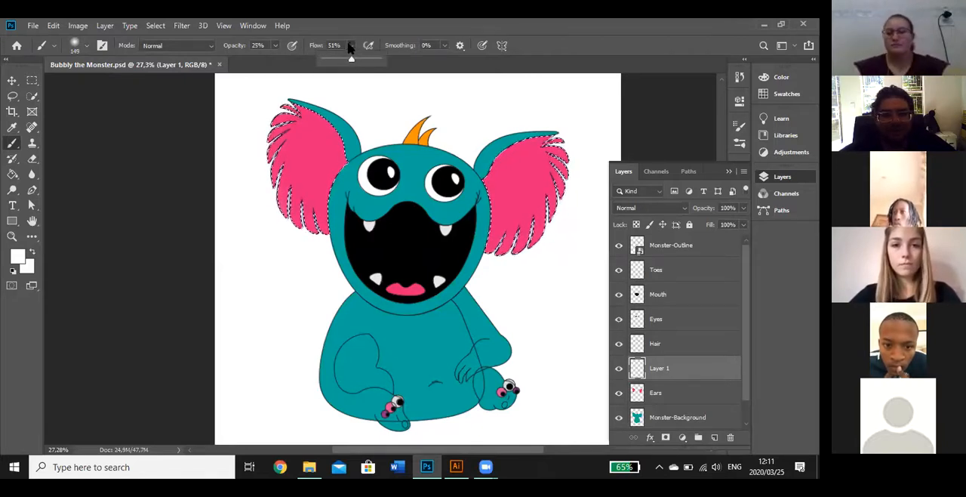
{"action": "left_click_drag", "start_coordinate": [351, 59], "coordinate": [384, 64]}
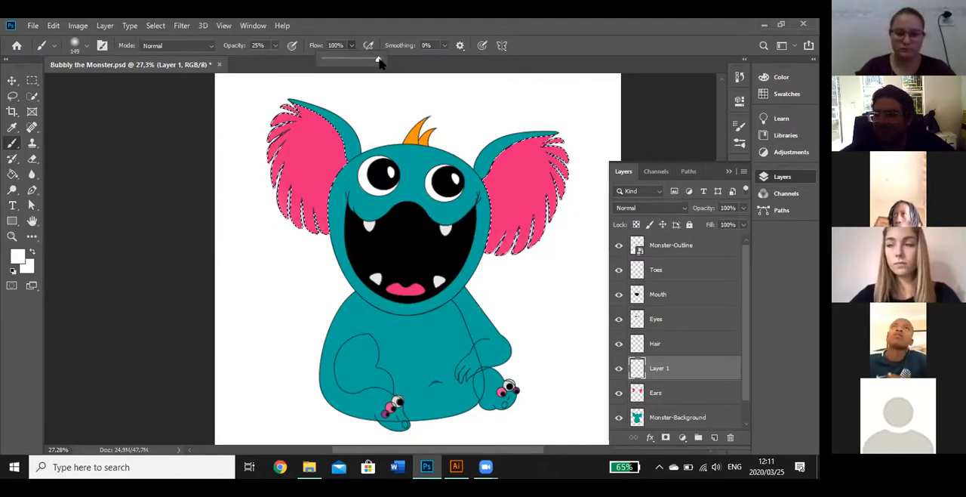
{"action": "left_click", "coordinate": [444, 45]}
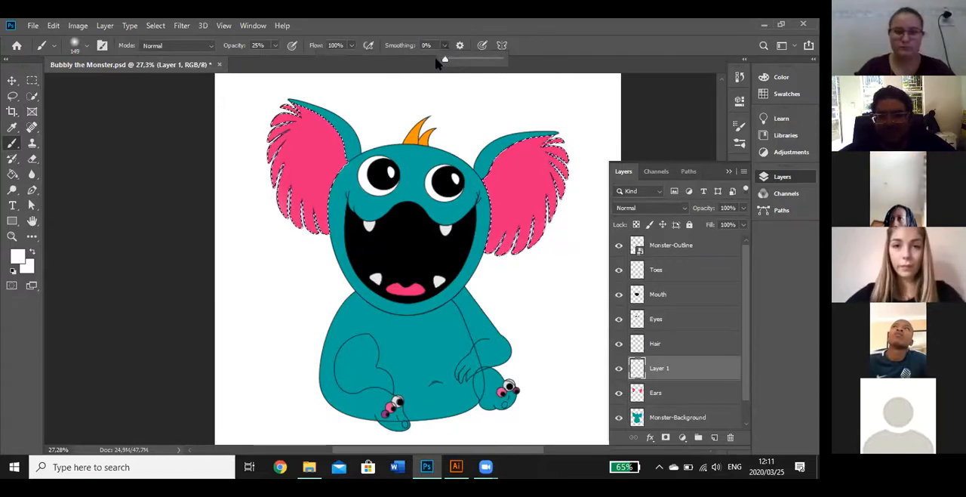
{"action": "left_click_drag", "start_coordinate": [443, 62], "coordinate": [509, 68]}
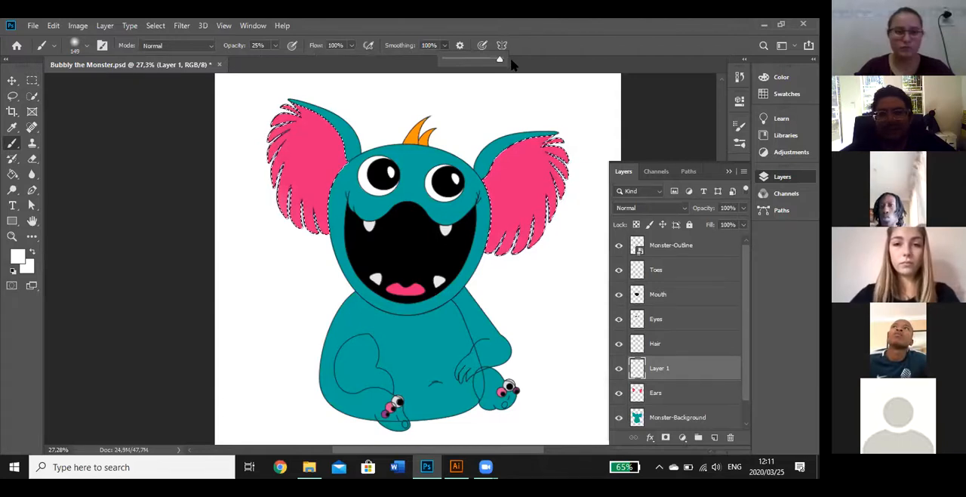
{"action": "left_click", "coordinate": [369, 46]}
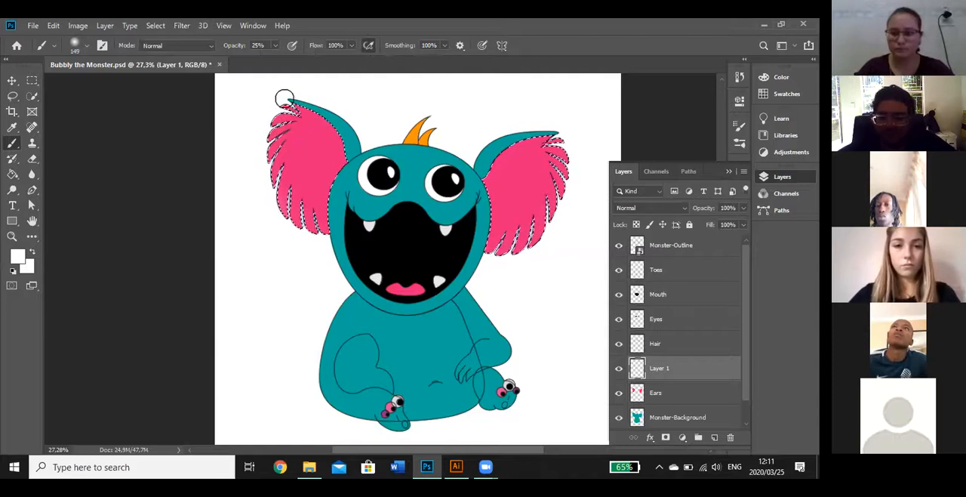
Paint soft white highlights on Layer 1 within the selected area of the left inner ear, from its upper tip to its lower edge
{"action": "mouse_move", "coordinate": [285, 98]}
{"action": "left_mouse_down"}
{"action": "mouse_move", "coordinate": [272, 104]}
{"action": "mouse_move", "coordinate": [274, 134]}
{"action": "mouse_move", "coordinate": [322, 232]}
{"action": "mouse_move", "coordinate": [333, 226]}
{"action": "left_mouse_up"}
{"action": "mouse_move", "coordinate": [292, 101]}
{"action": "left_mouse_down"}
{"action": "mouse_move", "coordinate": [303, 185]}
{"action": "mouse_move", "coordinate": [336, 221]}
{"action": "left_mouse_up"}
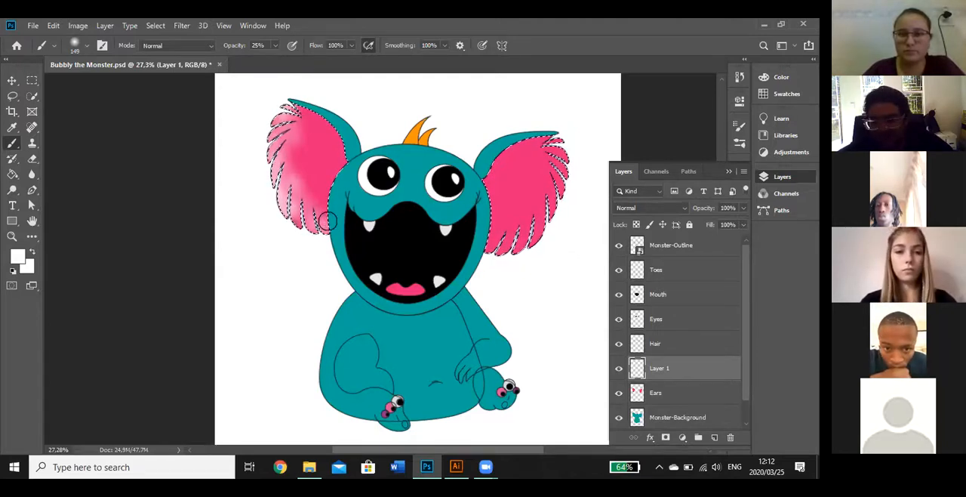
{"action": "key", "text": "super+d"}
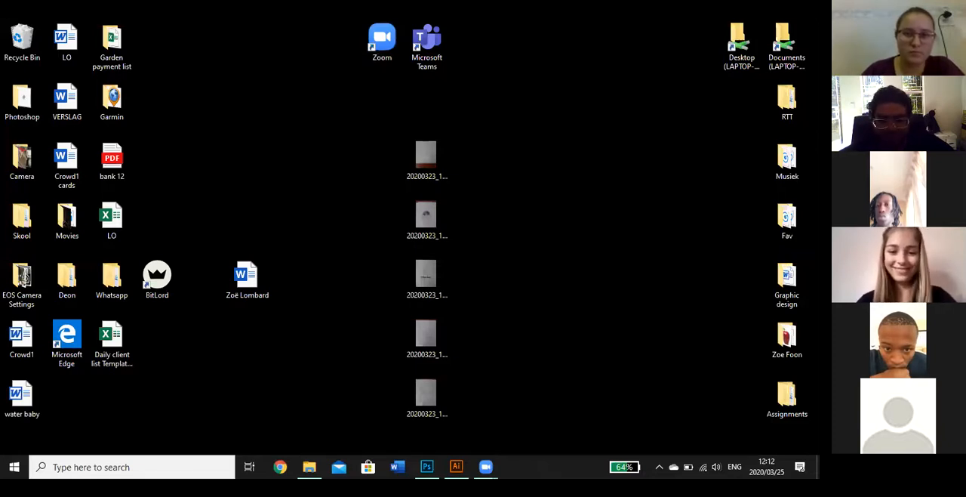
{"action": "left_click", "coordinate": [427, 466]}
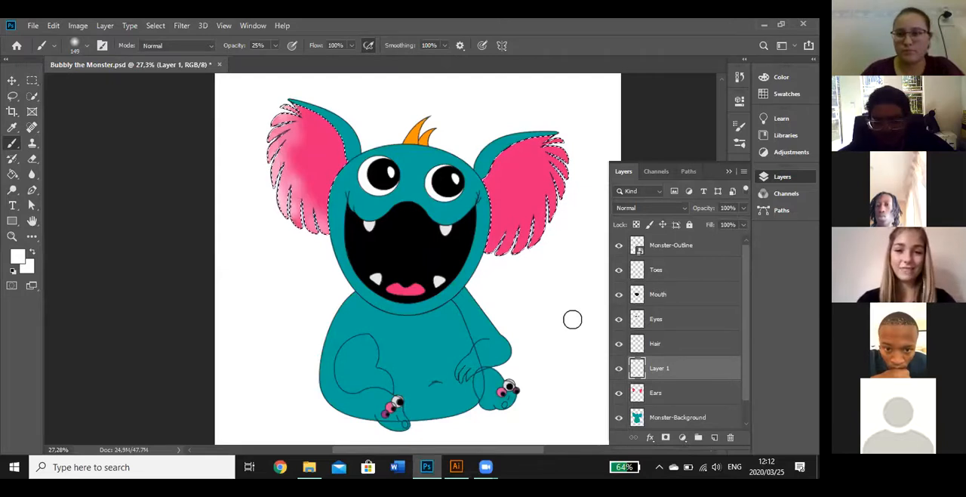
{"action": "key", "text": "alt+d"}
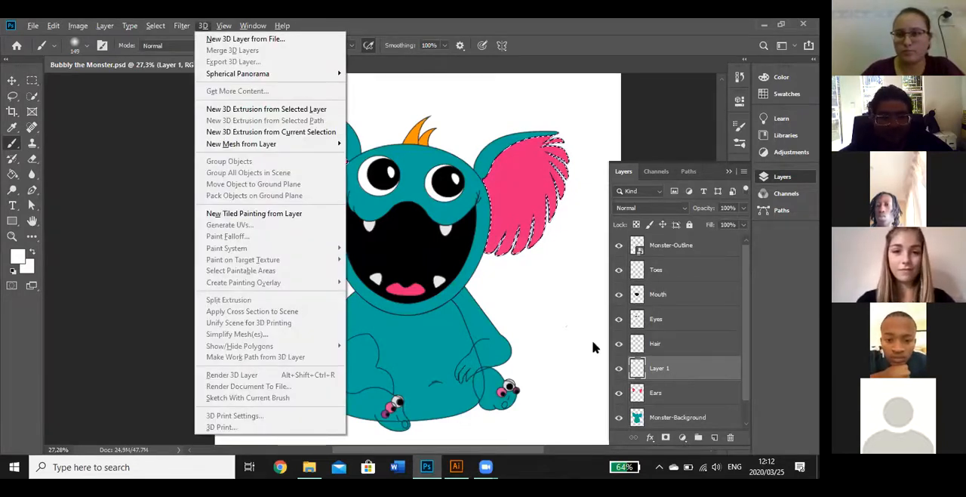
{"action": "key", "text": "Escape"}
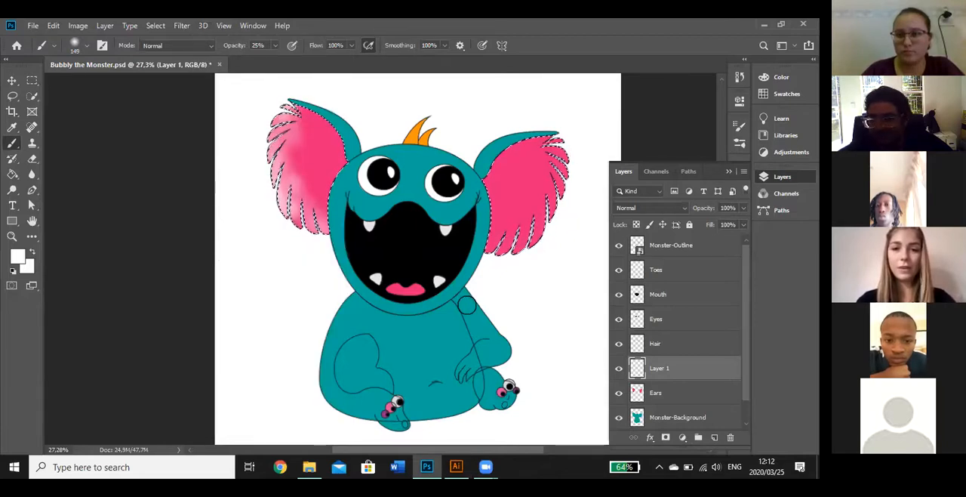
{"action": "left_click", "coordinate": [744, 172]}
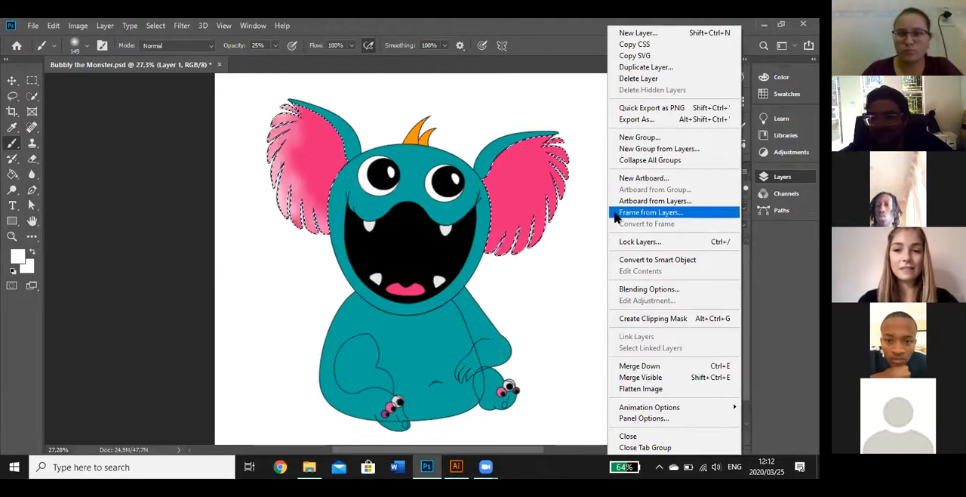
{"action": "left_click", "coordinate": [535, 249]}
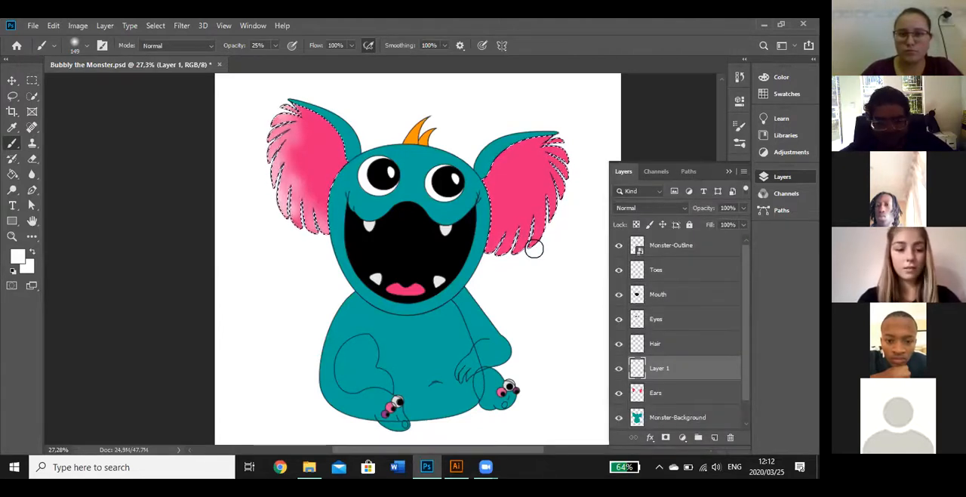
Clear the ear selection and delete Layer 1 together with its white brush shading
{"action": "key", "text": "ctrl+d"}
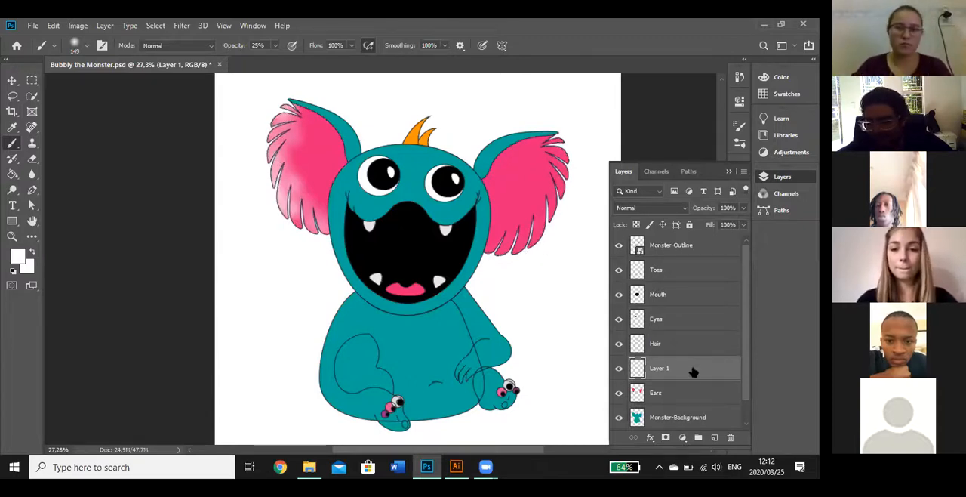
{"action": "left_click", "coordinate": [729, 436]}
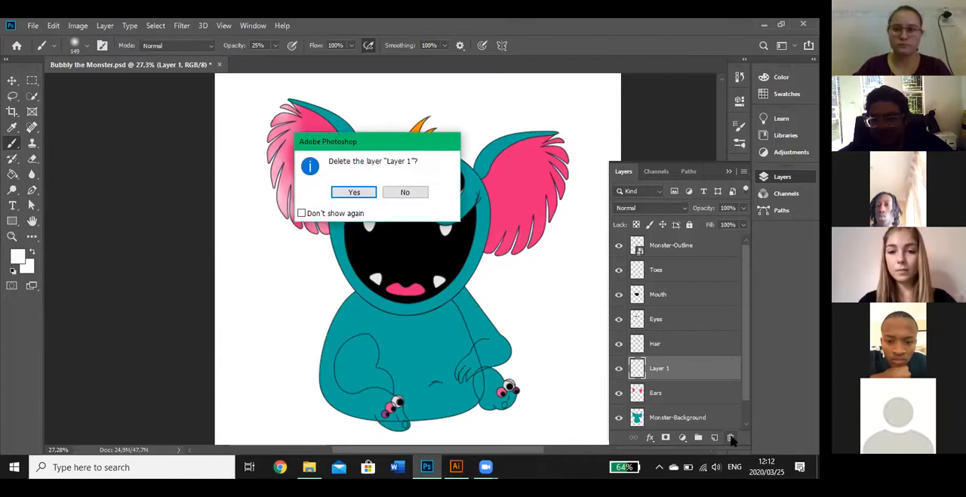
{"action": "left_click", "coordinate": [353, 191]}
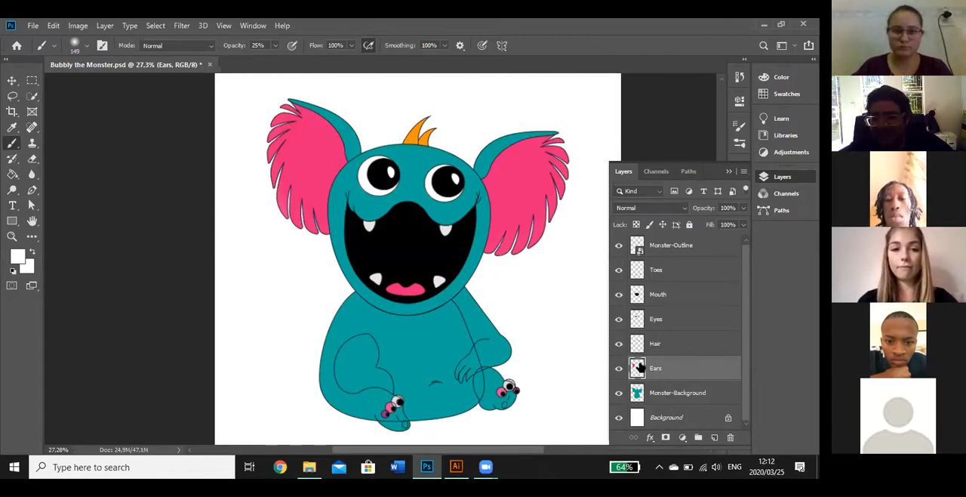
Duplicate the Ears layer and remove the right ear's pink area from the copy using a freehand Lasso selection, leaving nothing selected
{"action": "left_click_drag", "start_coordinate": [636, 369], "coordinate": [715, 438]}
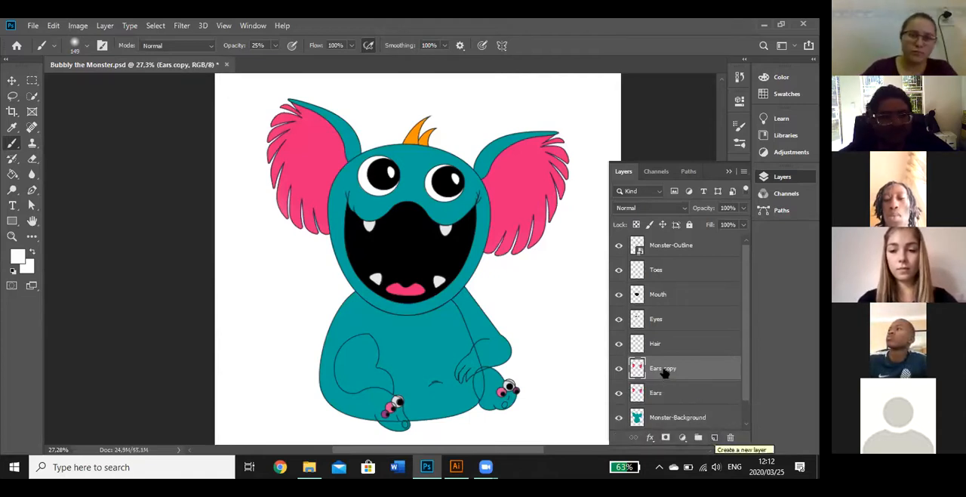
{"action": "left_click", "coordinate": [12, 97]}
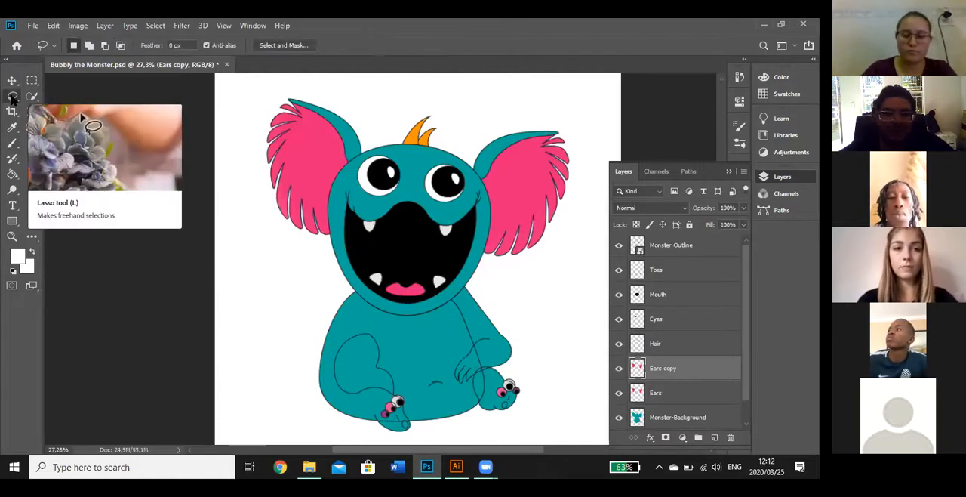
{"action": "mouse_move", "coordinate": [512, 108]}
{"action": "left_mouse_down"}
{"action": "mouse_move", "coordinate": [459, 121]}
{"action": "mouse_move", "coordinate": [441, 155]}
{"action": "mouse_move", "coordinate": [472, 273]}
{"action": "mouse_move", "coordinate": [561, 278]}
{"action": "mouse_move", "coordinate": [588, 171]}
{"action": "mouse_move", "coordinate": [579, 133]}
{"action": "mouse_move", "coordinate": [557, 112]}
{"action": "mouse_move", "coordinate": [507, 111]}
{"action": "left_mouse_up"}
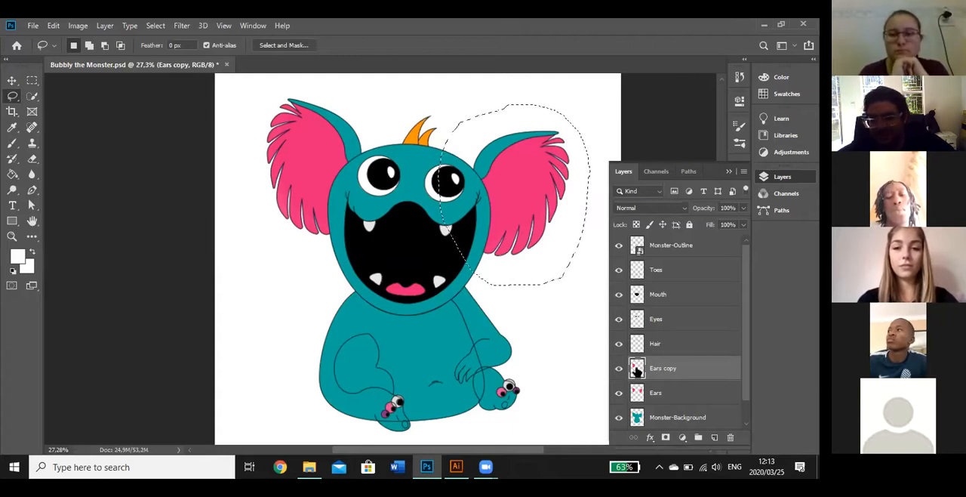
{"action": "left_click", "coordinate": [818, 472]}
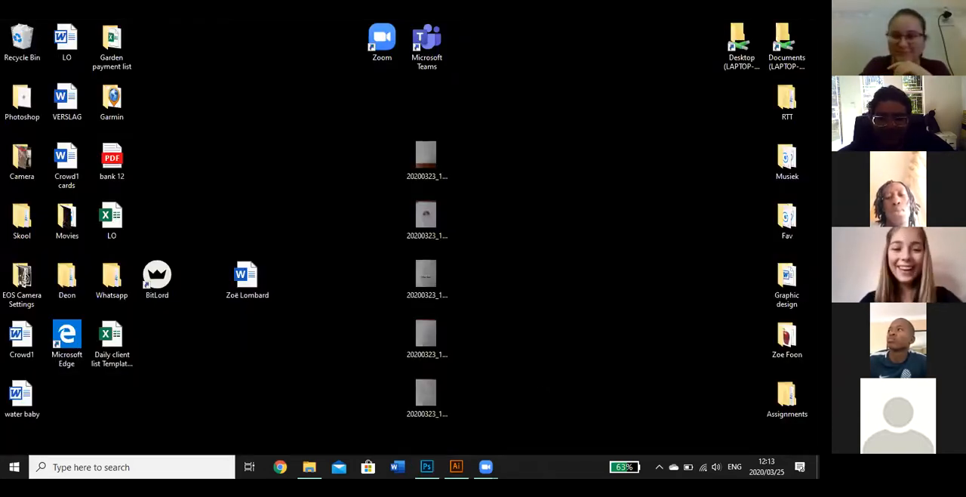
{"action": "left_click", "coordinate": [426, 466]}
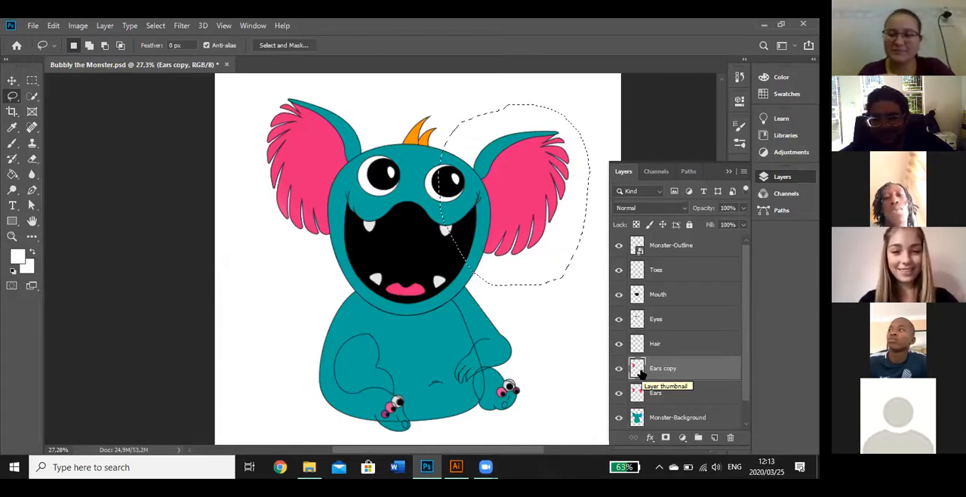
{"action": "key", "text": "ctrl+d"}
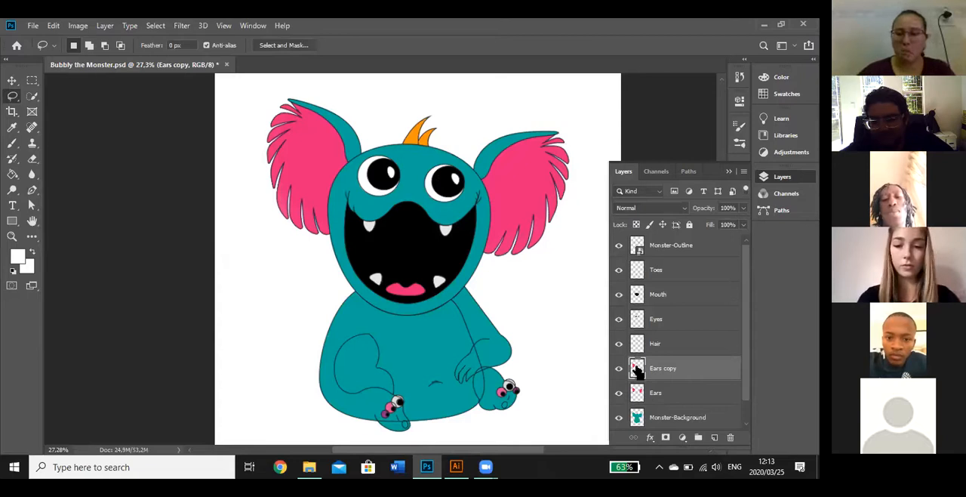
Load the pixels of the Ears copy layer as a selection and switch to the Gradient tool
{"action": "left_click", "coordinate": [636, 370], "text": "ctrl"}
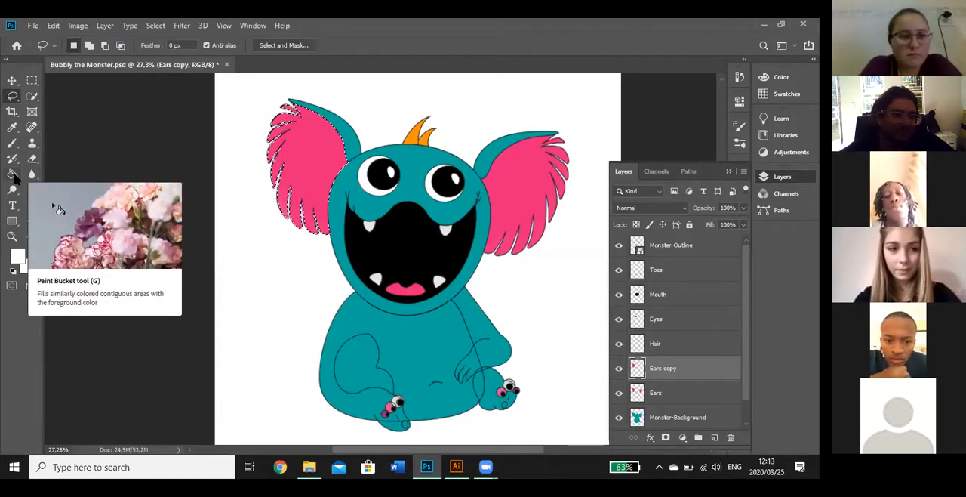
{"action": "left_click", "coordinate": [14, 176]}
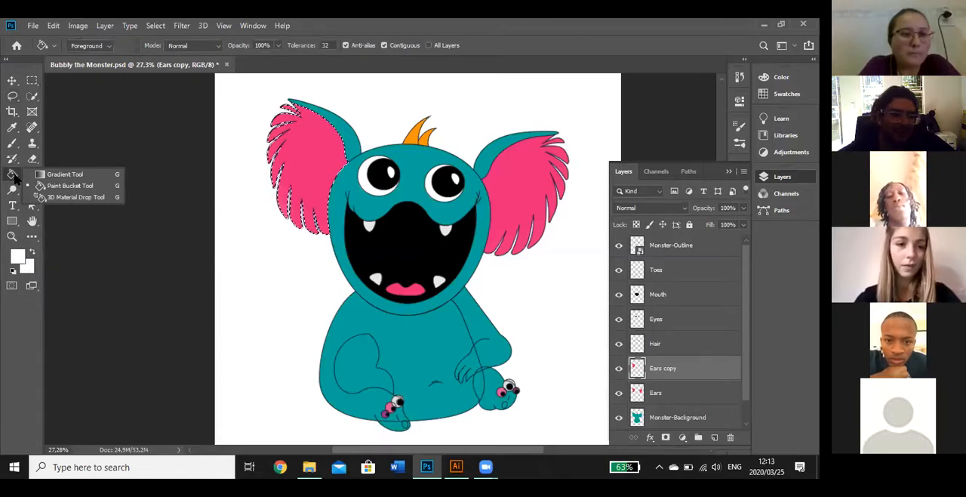
{"action": "left_click", "coordinate": [58, 174]}
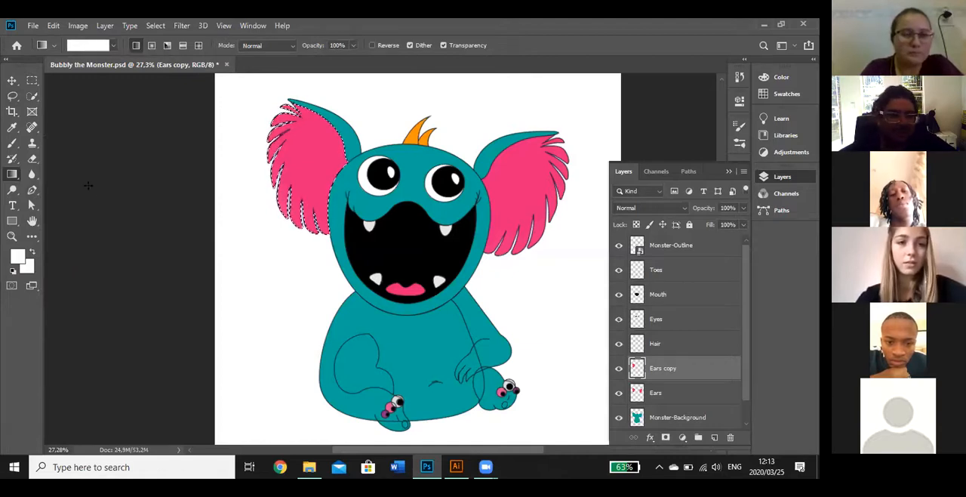
Set the foreground color to bright magenta #fe05de and make the Gradient tool active for a magenta-to-white gradient
{"action": "left_click", "coordinate": [20, 256]}
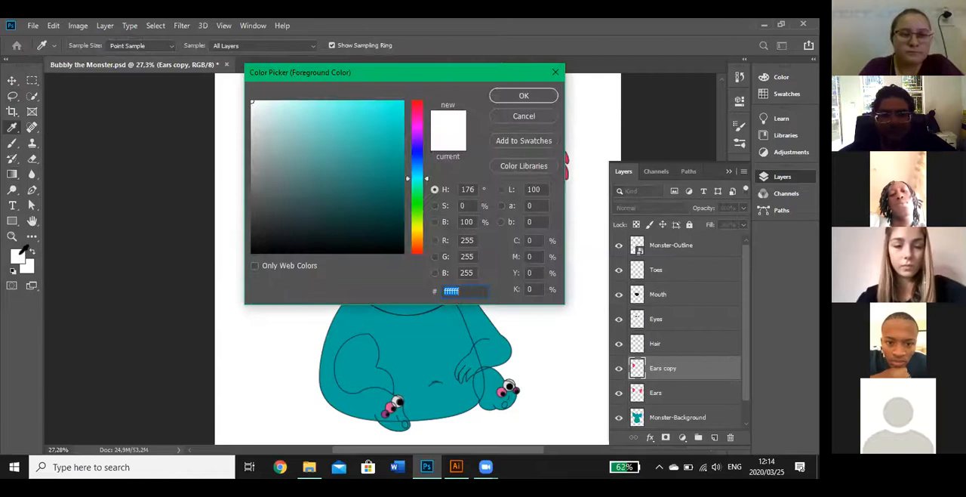
{"action": "left_click", "coordinate": [417, 102]}
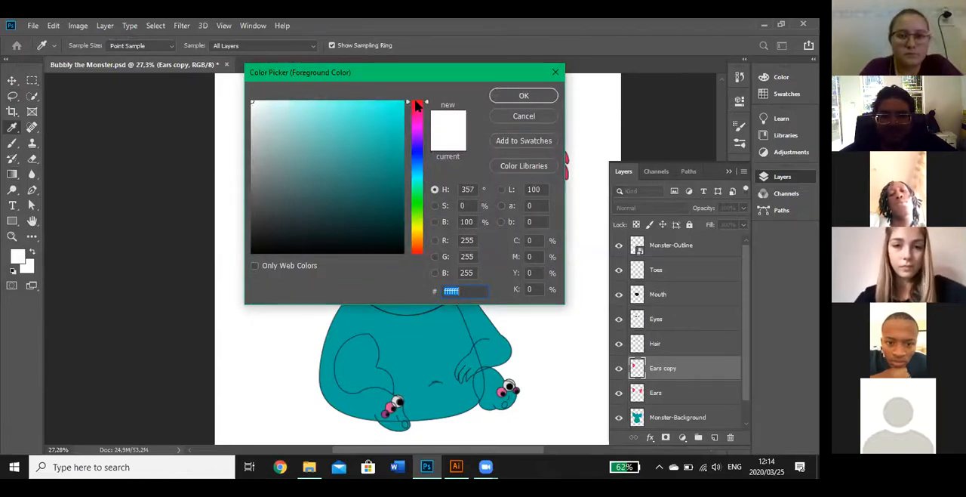
{"action": "left_click_drag", "start_coordinate": [417, 102], "coordinate": [416, 93]}
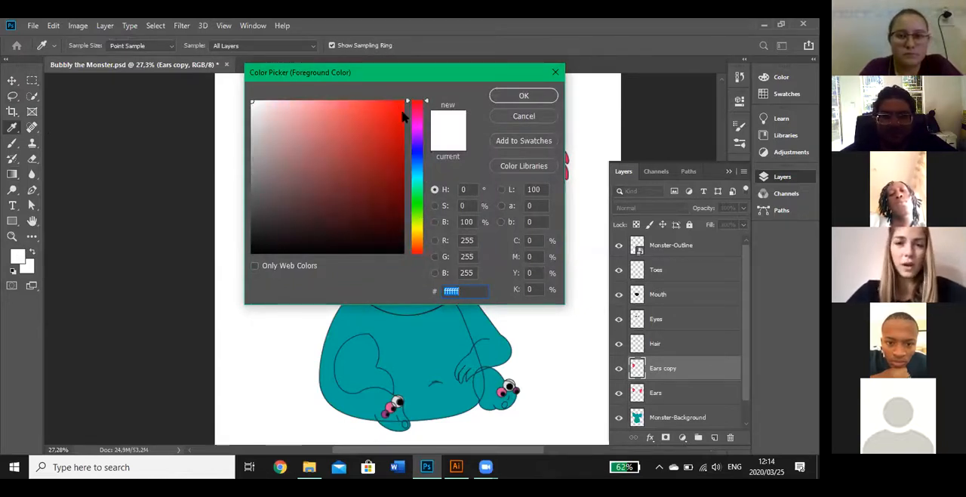
{"action": "left_click", "coordinate": [416, 124]}
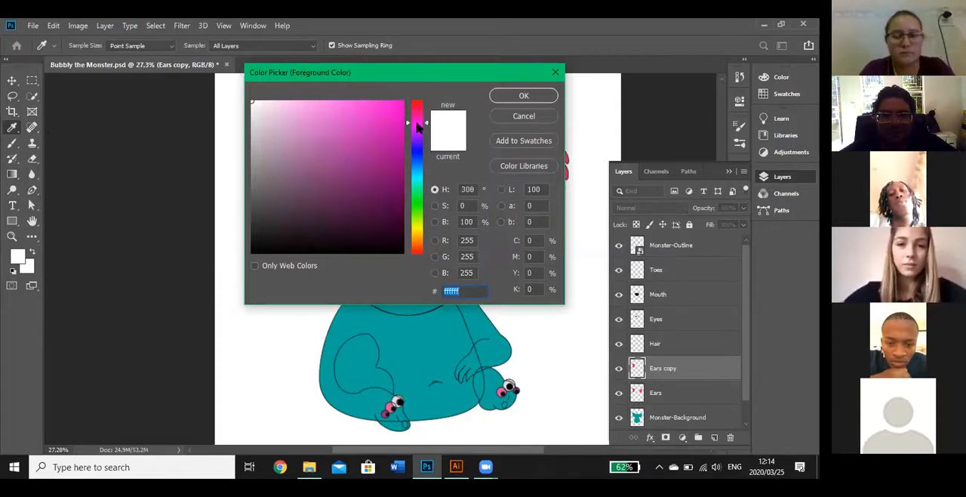
{"action": "left_click", "coordinate": [401, 101]}
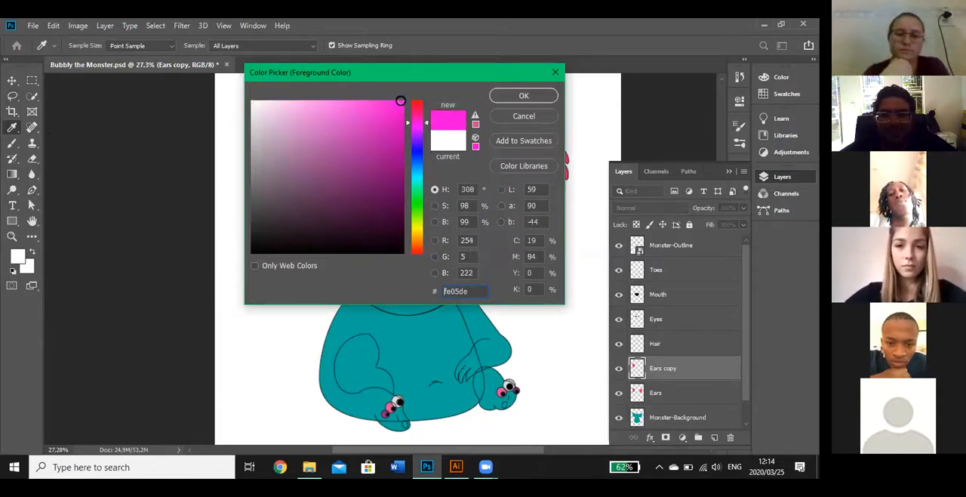
{"action": "left_click", "coordinate": [525, 96]}
{"action": "key", "text": "g"}
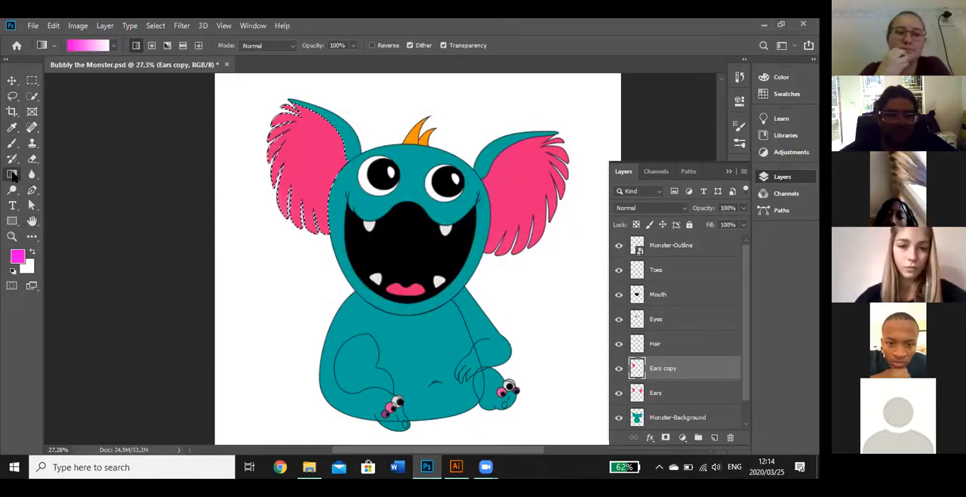
Fill the selected left ear on the Ears copy layer with a diagonal linear gradient, magenta near the head fading to white at the fringe
{"action": "left_click_drag", "start_coordinate": [336, 113], "coordinate": [273, 207]}
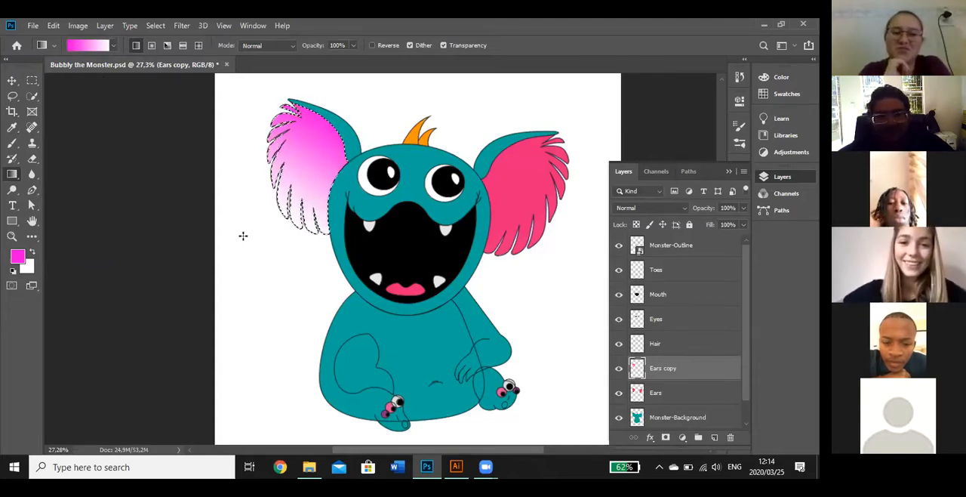
{"action": "key", "text": "super"}
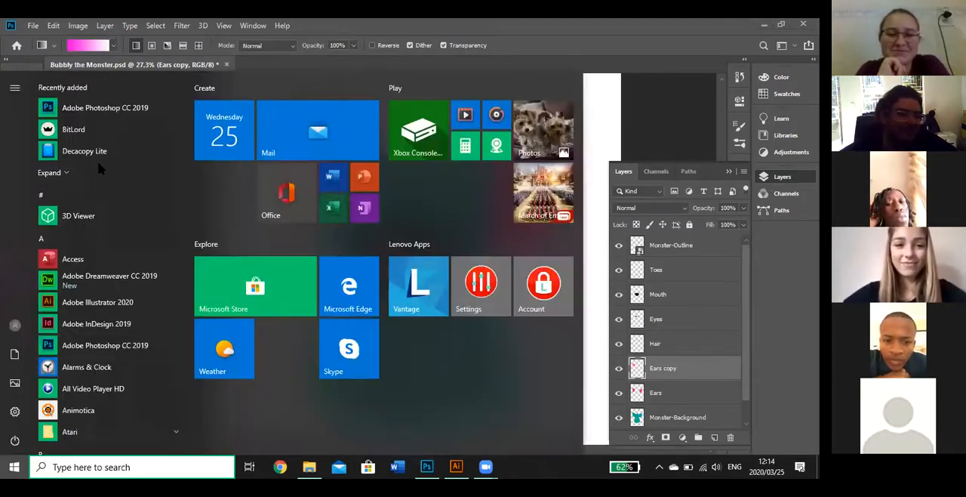
{"action": "left_click", "coordinate": [631, 114]}
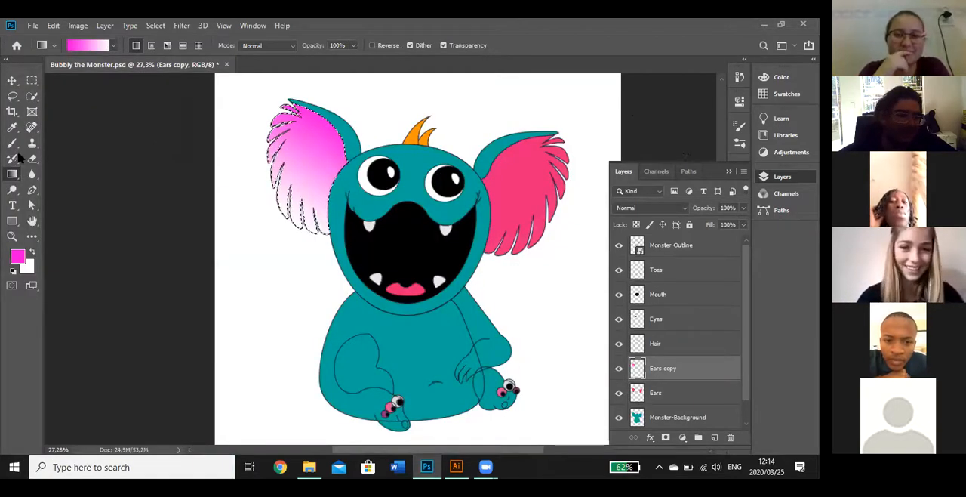
Brush a slightly darker magenta over the left ear's inner edge at 25% opacity, and clear the selection
{"action": "left_click", "coordinate": [12, 143]}
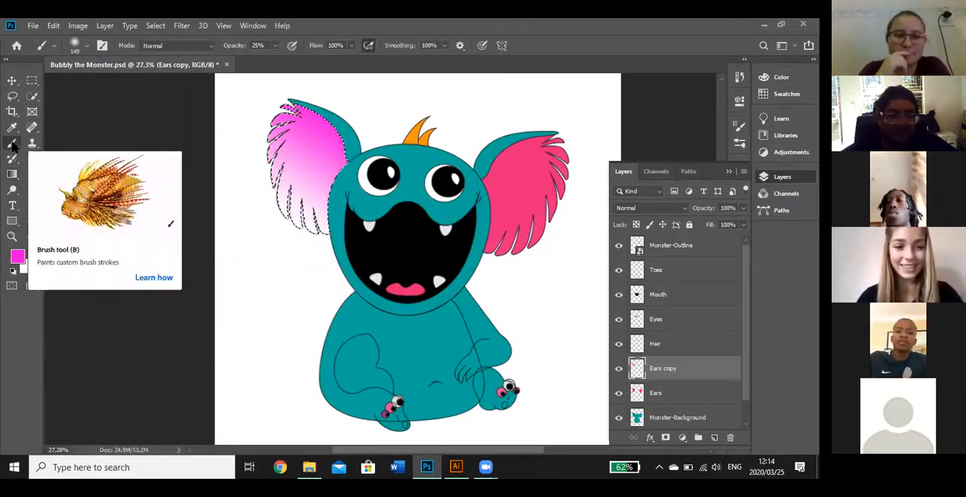
{"action": "left_click", "coordinate": [18, 257]}
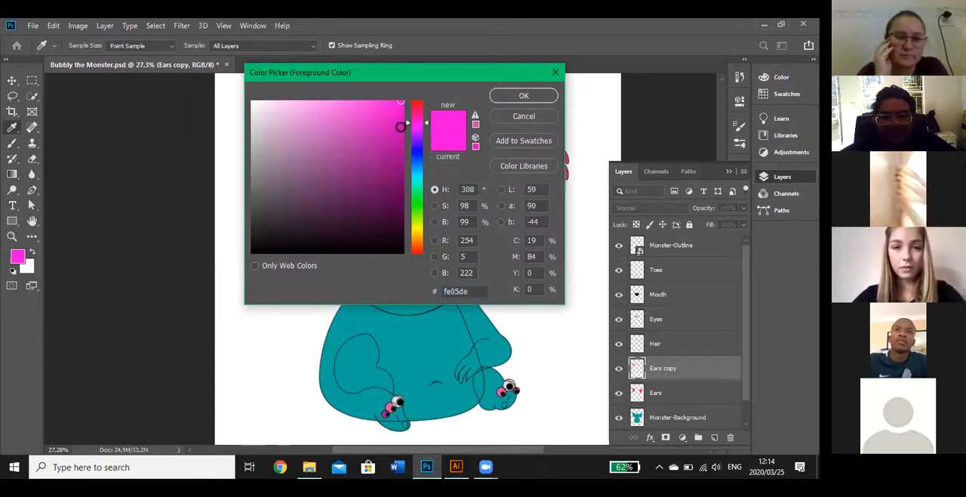
{"action": "left_click", "coordinate": [401, 126]}
{"action": "left_click", "coordinate": [522, 96]}
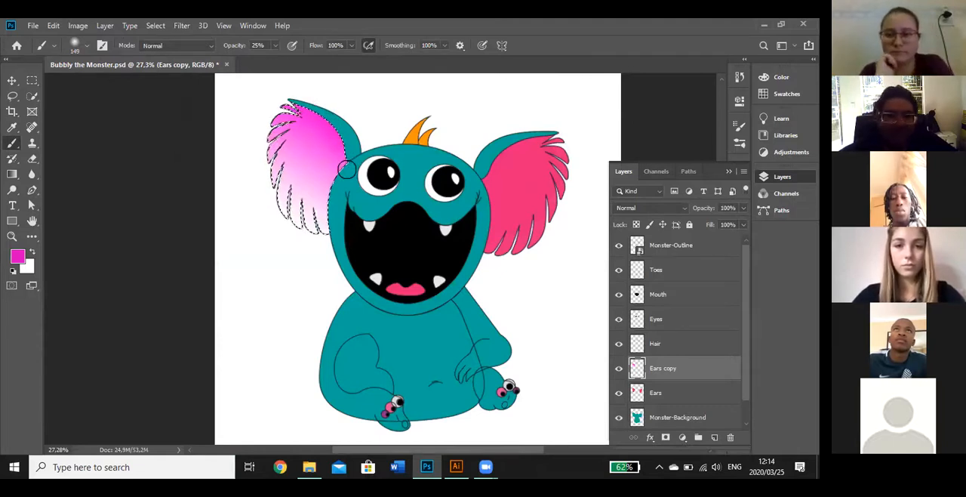
{"action": "mouse_move", "coordinate": [335, 131]}
{"action": "left_mouse_down"}
{"action": "mouse_move", "coordinate": [293, 100]}
{"action": "mouse_move", "coordinate": [323, 129]}
{"action": "left_mouse_up"}
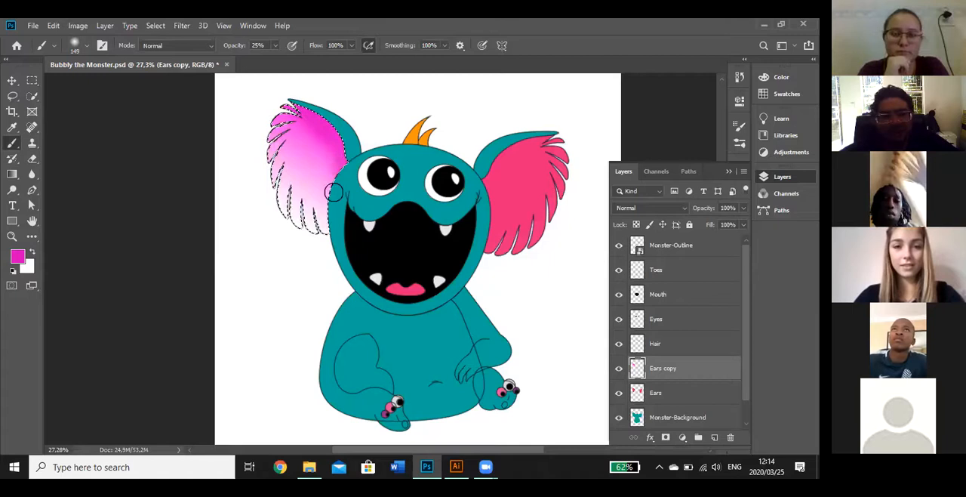
{"action": "left_click_drag", "start_coordinate": [346, 170], "coordinate": [331, 177]}
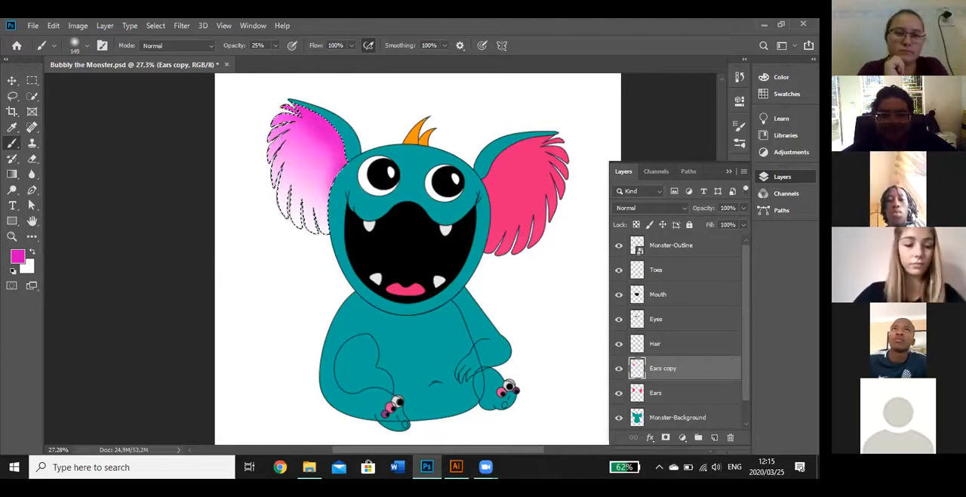
{"action": "key", "text": "ctrl+d"}
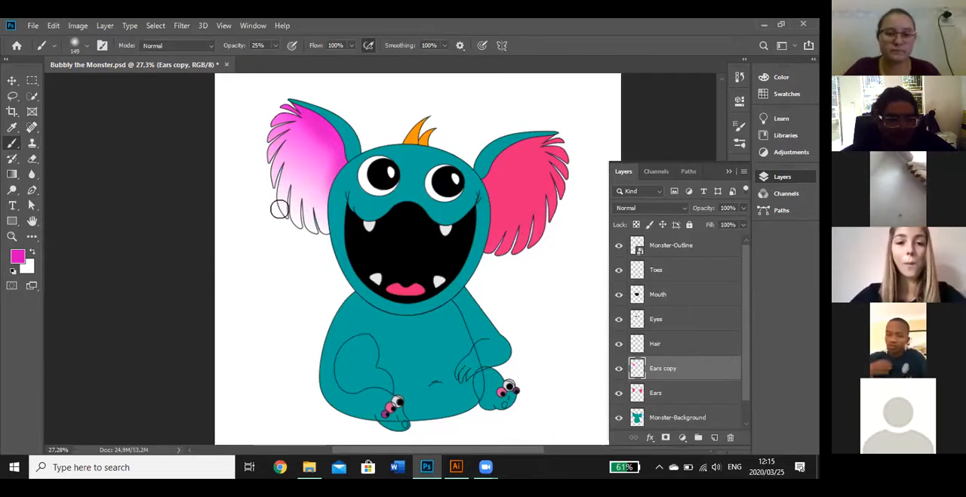
Swap the foreground and background colors and set the foreground color to light pink #fea8f9
{"action": "left_click", "coordinate": [32, 254]}
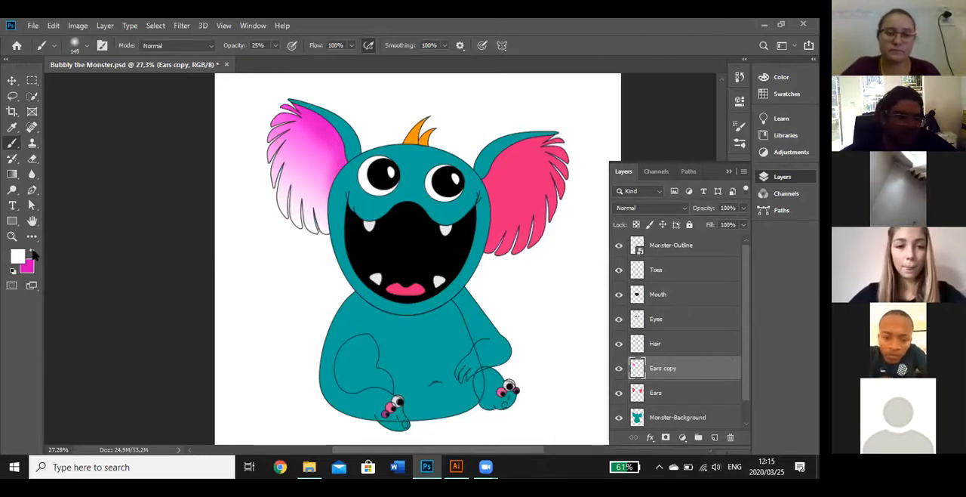
{"action": "left_click", "coordinate": [18, 257]}
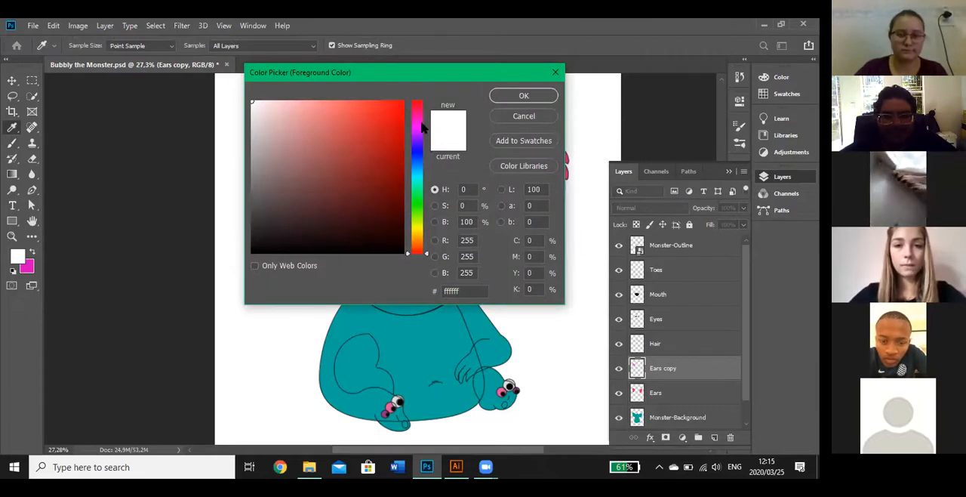
{"action": "left_click", "coordinate": [417, 124]}
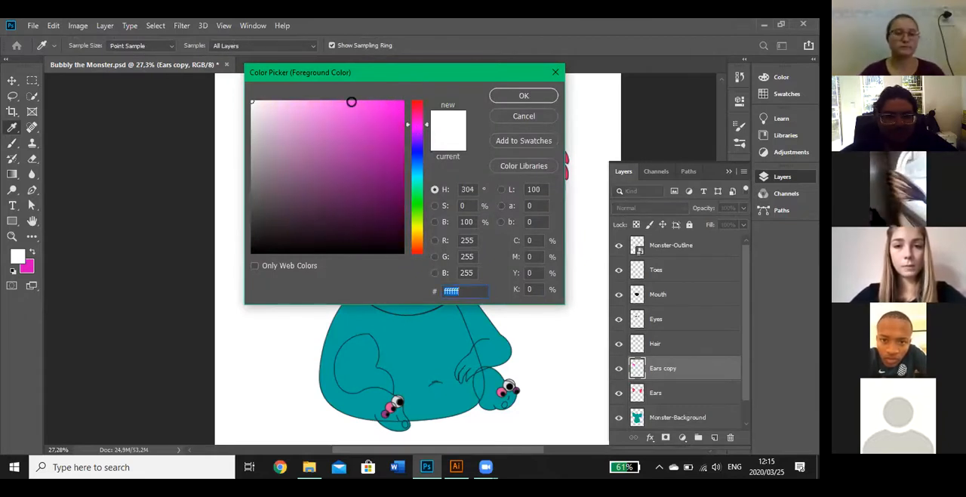
{"action": "left_click", "coordinate": [319, 101]}
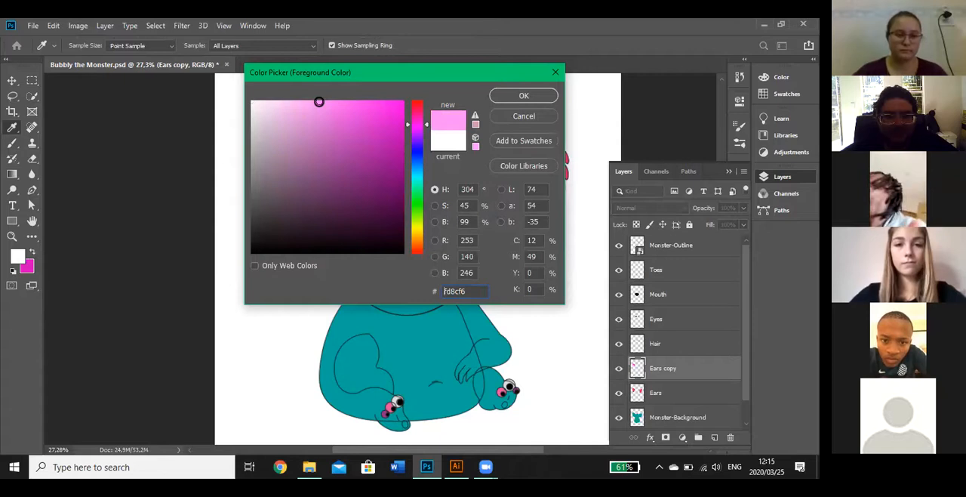
{"action": "left_click", "coordinate": [302, 101]}
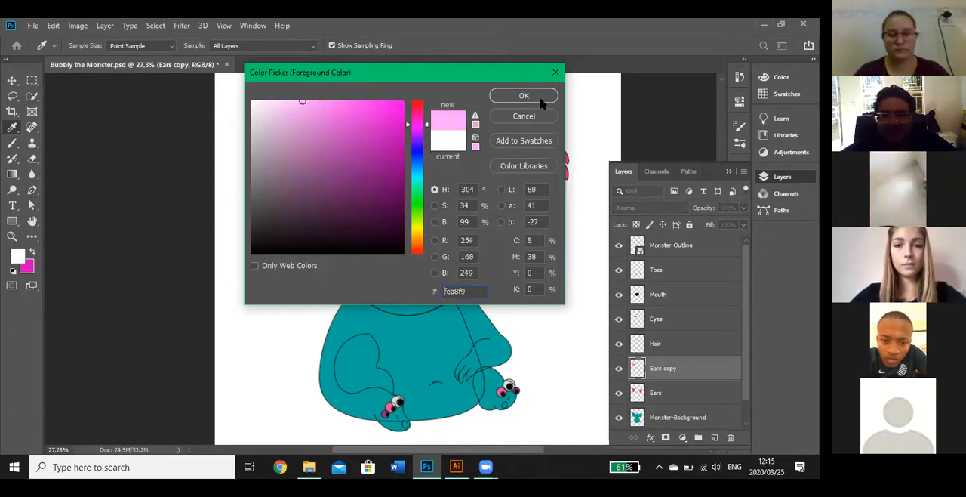
{"action": "left_click", "coordinate": [524, 96]}
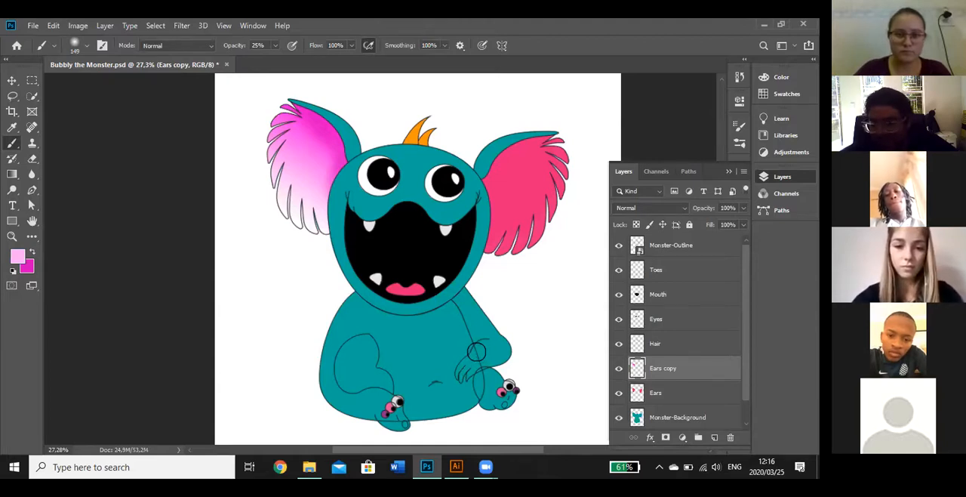
Select the Monster-Outline layer, examine the colored and outline-only artboards in Illustrator, and return to Photoshop
{"action": "left_click", "coordinate": [706, 252]}
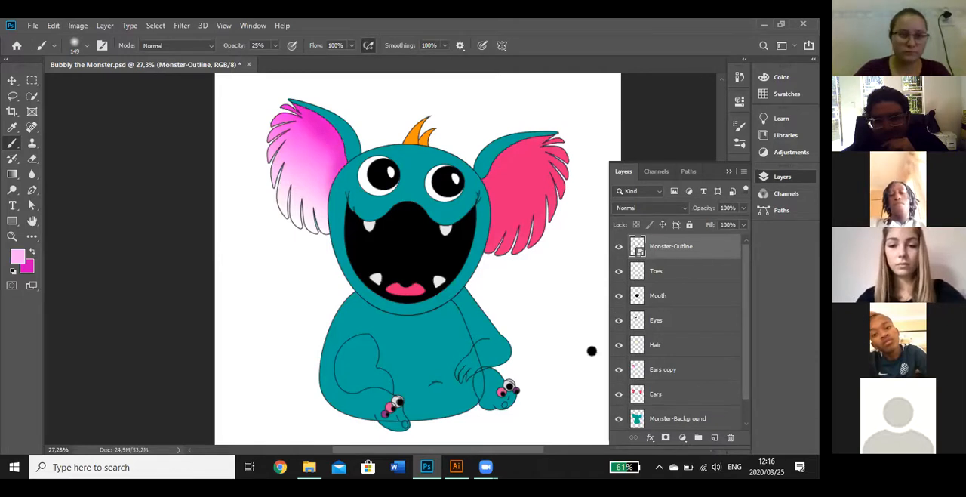
{"action": "left_click", "coordinate": [462, 467]}
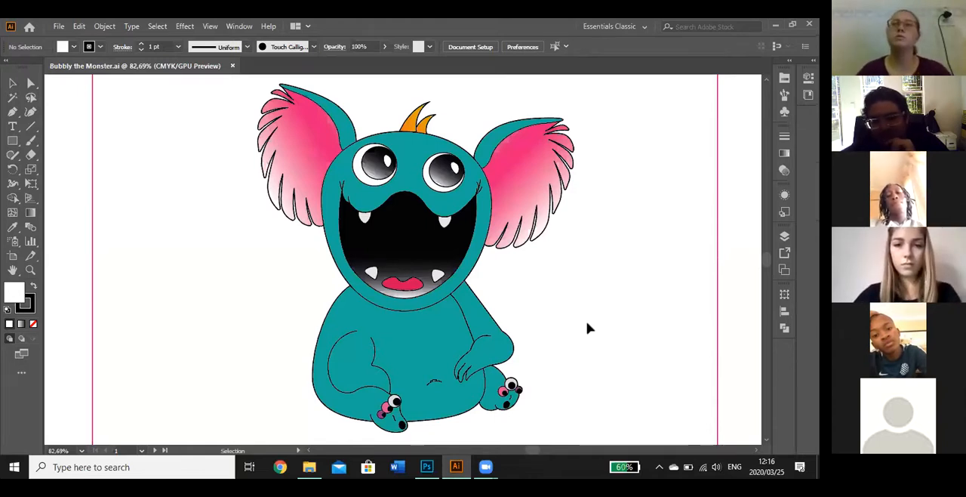
{"action": "key", "text": "z"}
{"action": "left_click_drag", "start_coordinate": [611, 297], "coordinate": [543, 317]}
{"action": "key", "text": "space"}
{"action": "left_click_drag", "start_coordinate": [650, 308], "coordinate": [320, 245]}
{"action": "left_click_drag", "start_coordinate": [616, 267], "coordinate": [340, 328]}
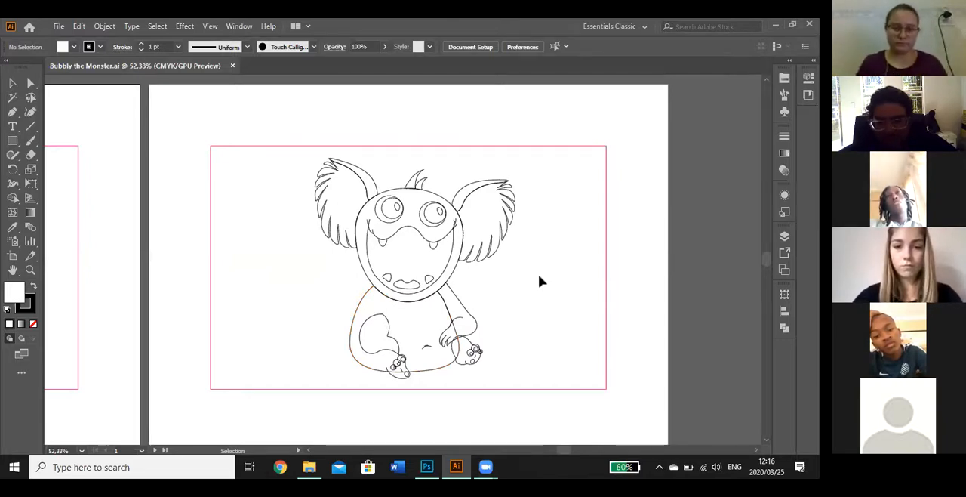
{"action": "left_click", "coordinate": [427, 467]}
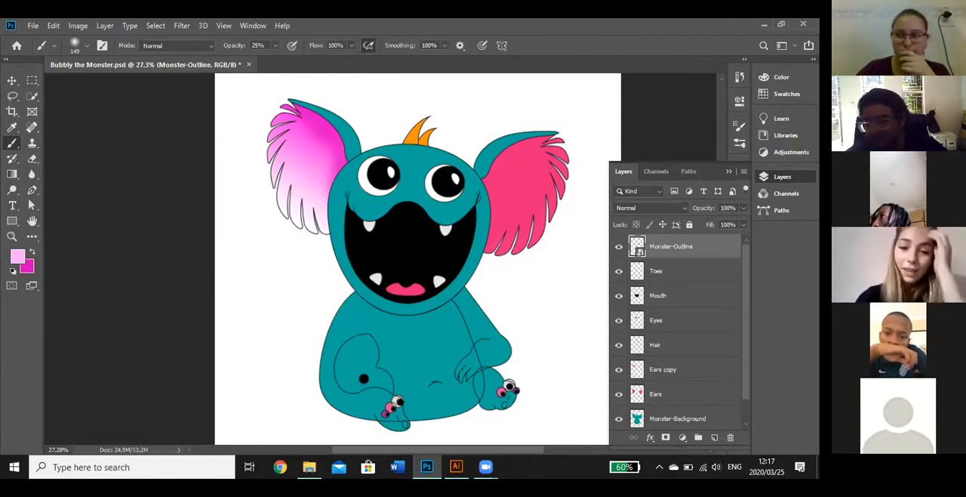
Hide the Monster-Outline layer to check the artwork without its line work, and show it again
{"action": "left_click", "coordinate": [618, 249]}
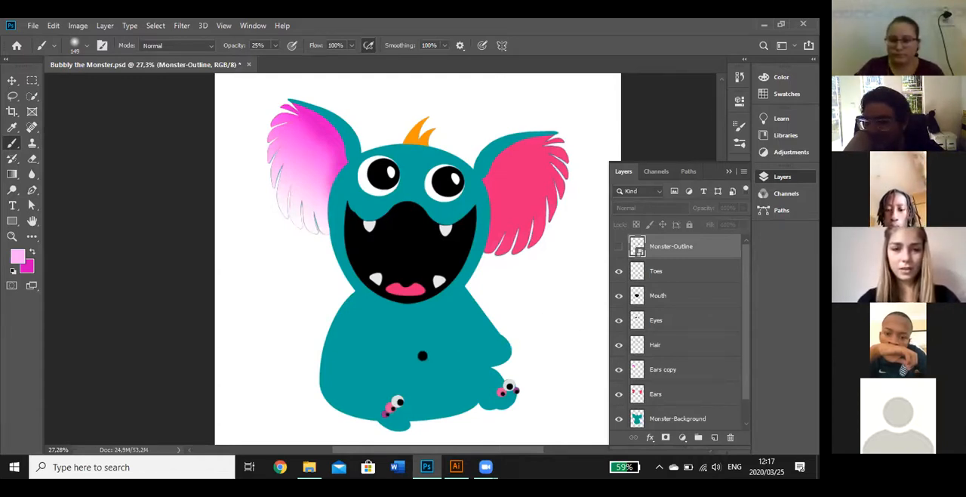
{"action": "left_click", "coordinate": [619, 247]}
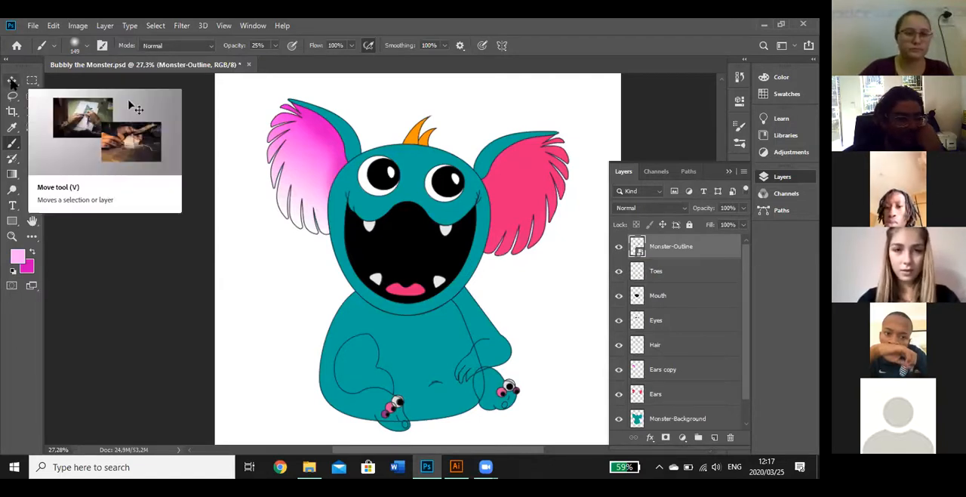
Try to trace the inner edge of the monster's left leg with the Pen tool in Shape mode, with the document's paths listed
{"action": "left_click", "coordinate": [12, 188]}
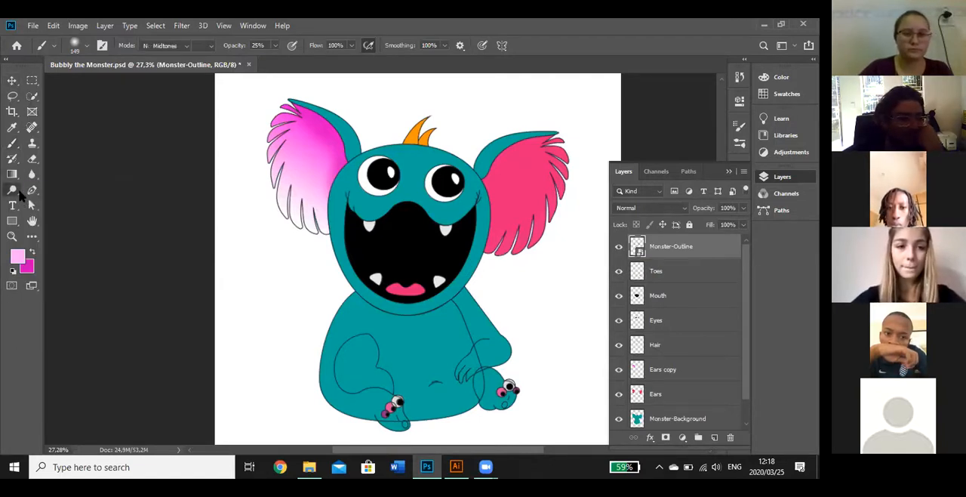
{"action": "left_click", "coordinate": [32, 190]}
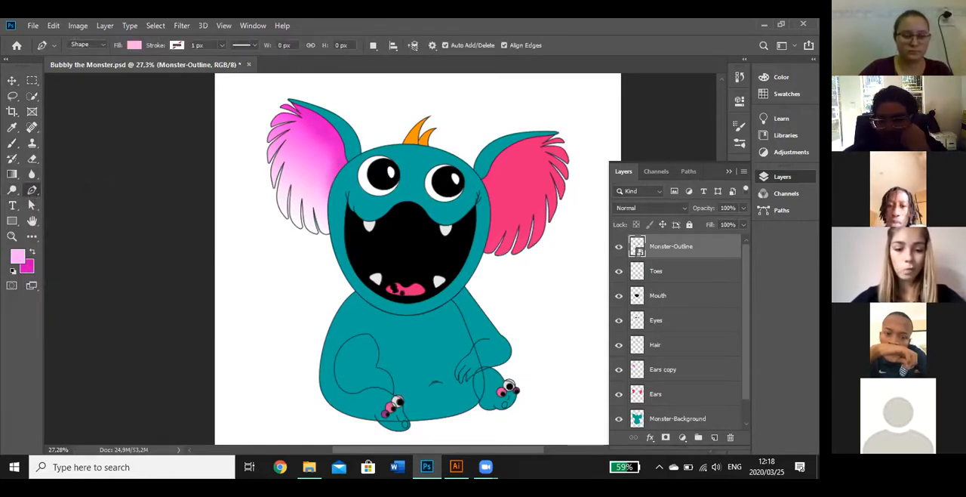
{"action": "left_click", "coordinate": [687, 172]}
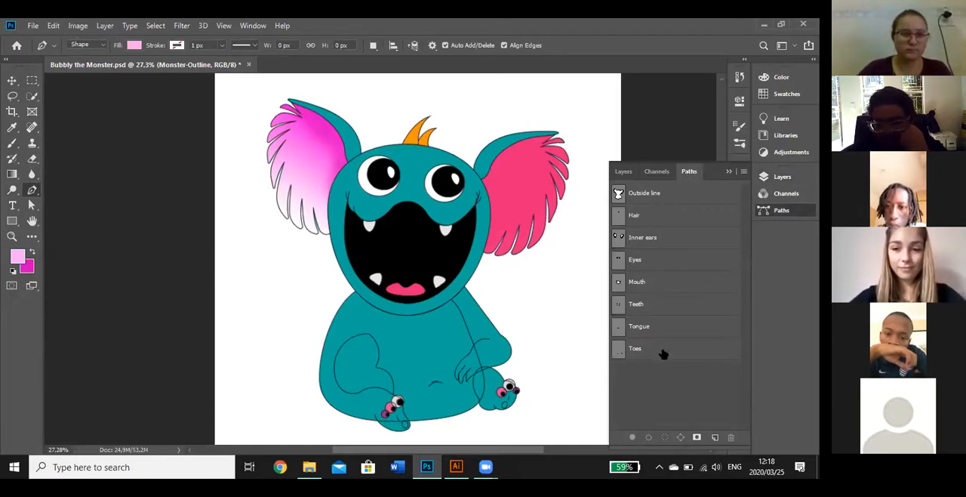
{"action": "left_click", "coordinate": [369, 336]}
{"action": "left_click", "coordinate": [378, 350]}
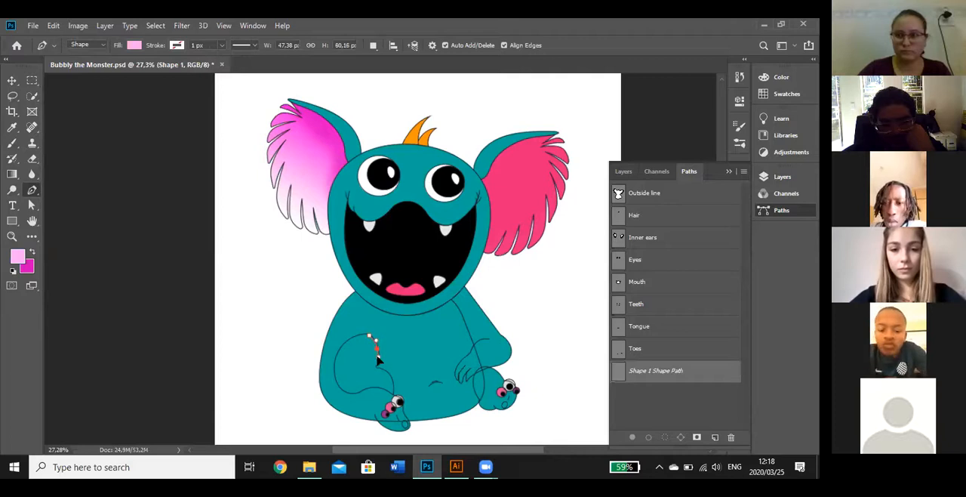
{"action": "left_click", "coordinate": [379, 369]}
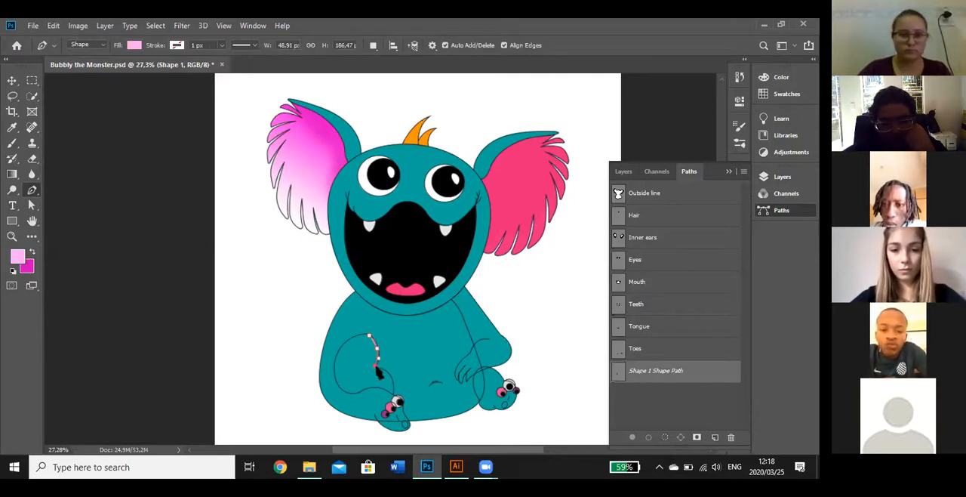
{"action": "left_click", "coordinate": [392, 381]}
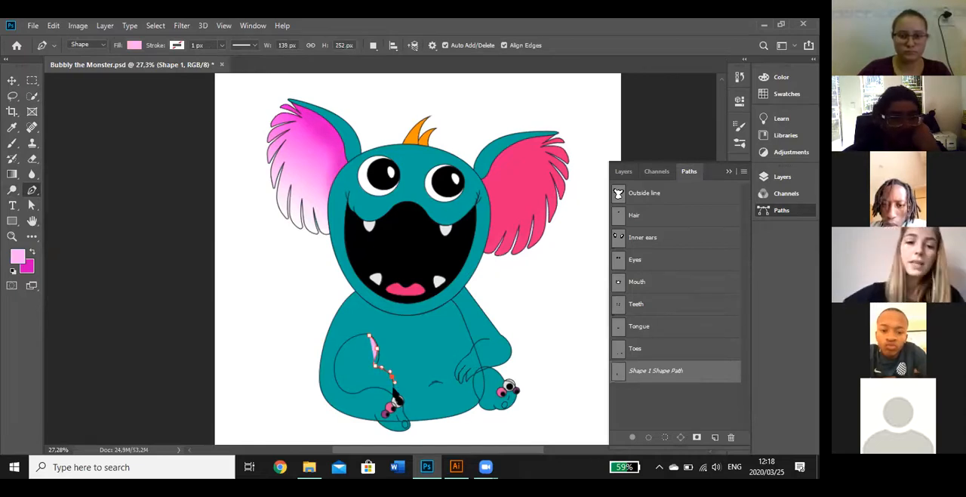
Change the Pen tool's mode to Path and delete the Shape 1 shape path
{"action": "left_click", "coordinate": [104, 46]}
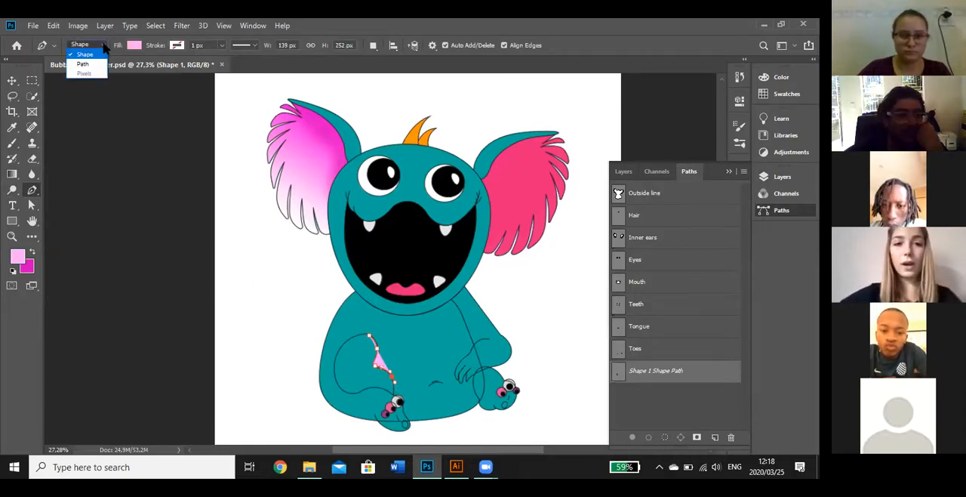
{"action": "left_click", "coordinate": [84, 64]}
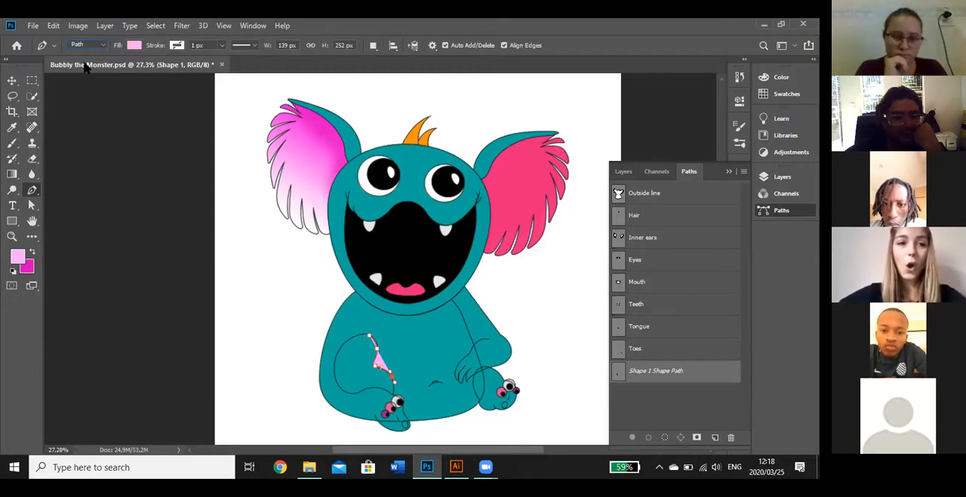
{"action": "left_click", "coordinate": [13, 81]}
{"action": "left_click", "coordinate": [661, 372]}
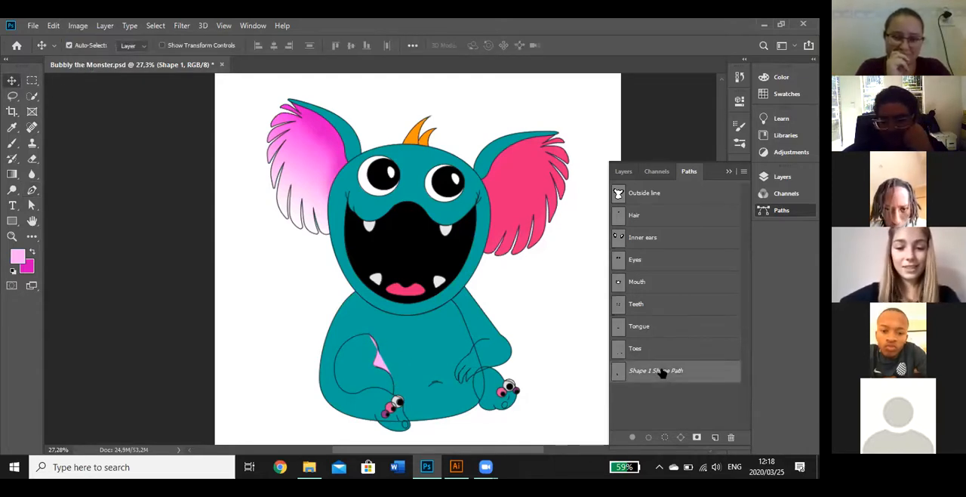
{"action": "left_click", "coordinate": [730, 437]}
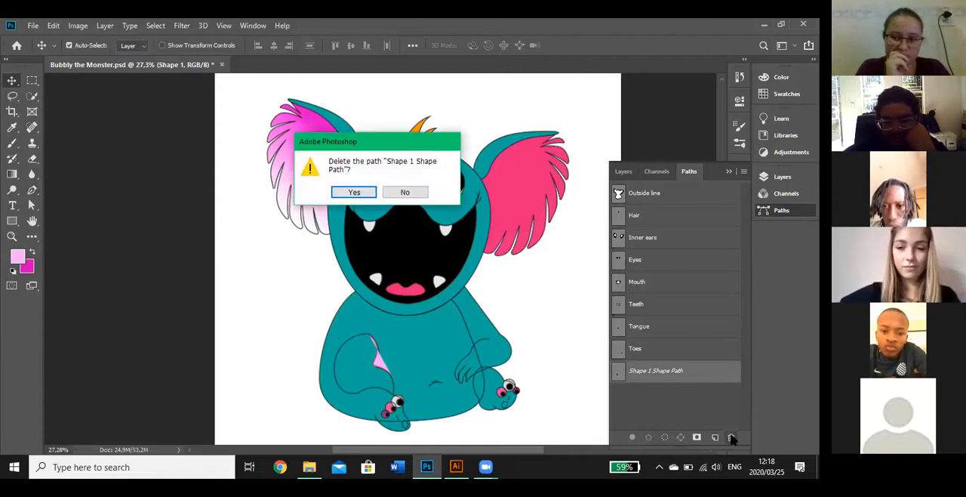
{"action": "left_click", "coordinate": [355, 191]}
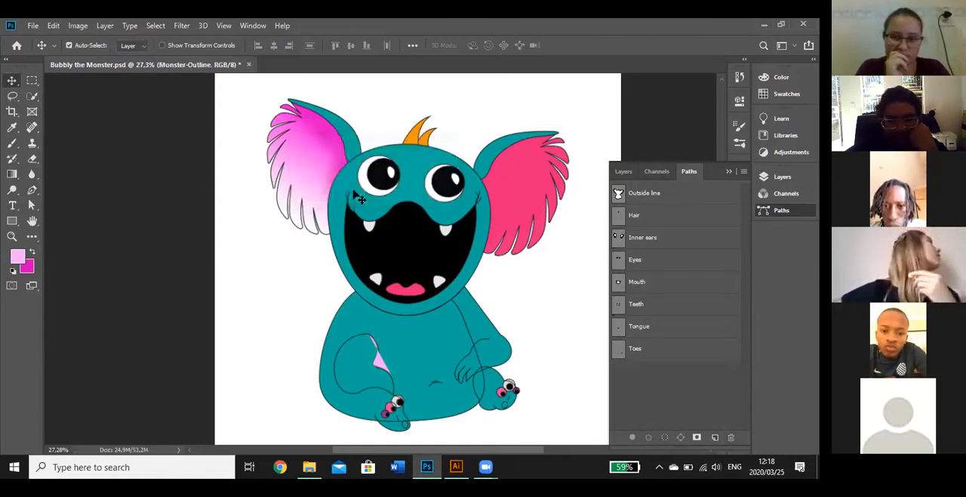
Trace the inner shape of the monster's left leg as a closed path with the Pen tool in Path mode
{"action": "left_click", "coordinate": [31, 190]}
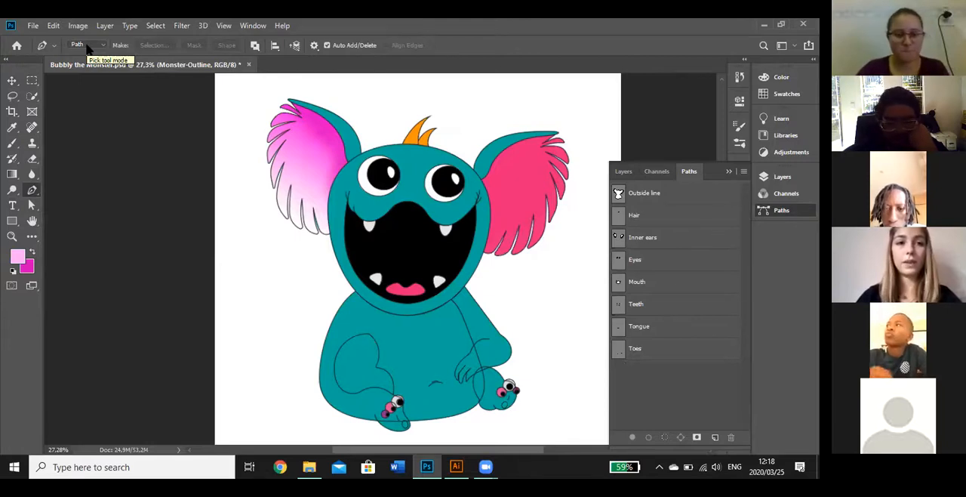
{"action": "left_click_drag", "start_coordinate": [368, 333], "coordinate": [377, 367]}
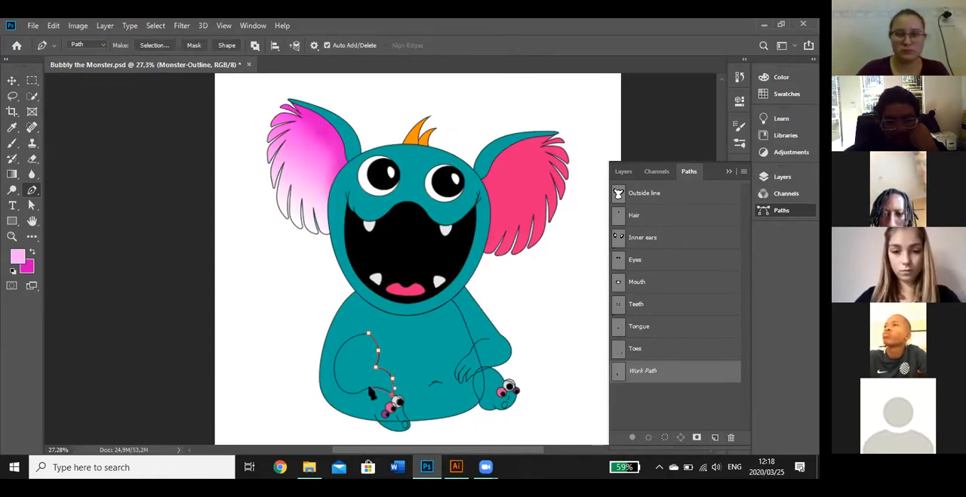
{"action": "left_click_drag", "start_coordinate": [358, 388], "coordinate": [331, 370]}
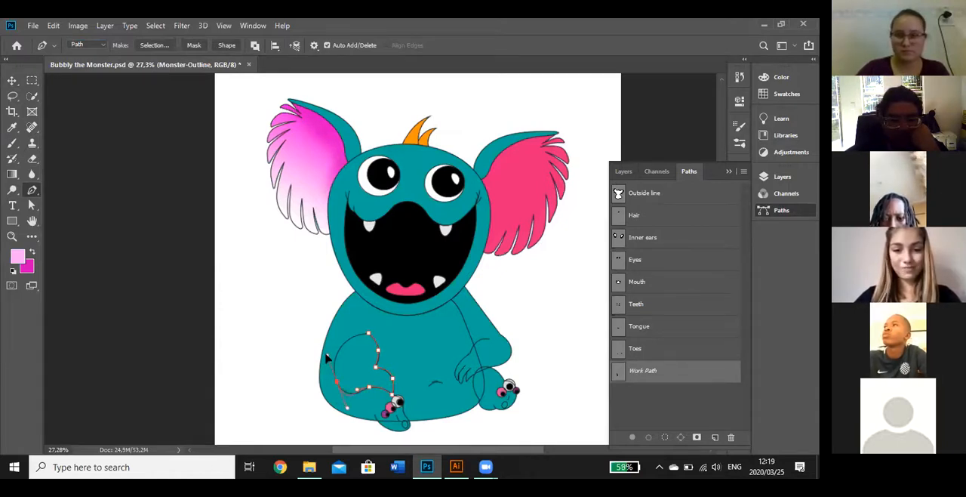
{"action": "left_click", "coordinate": [328, 356]}
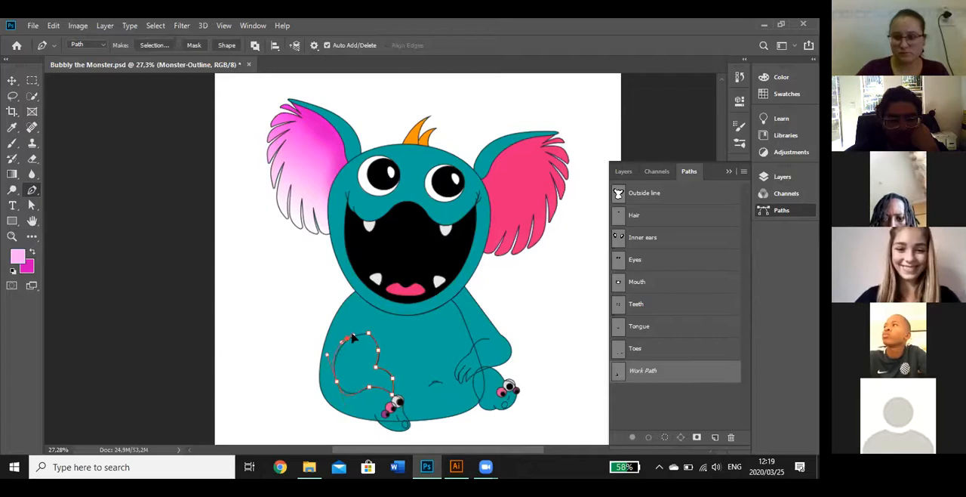
{"action": "left_click", "coordinate": [368, 333]}
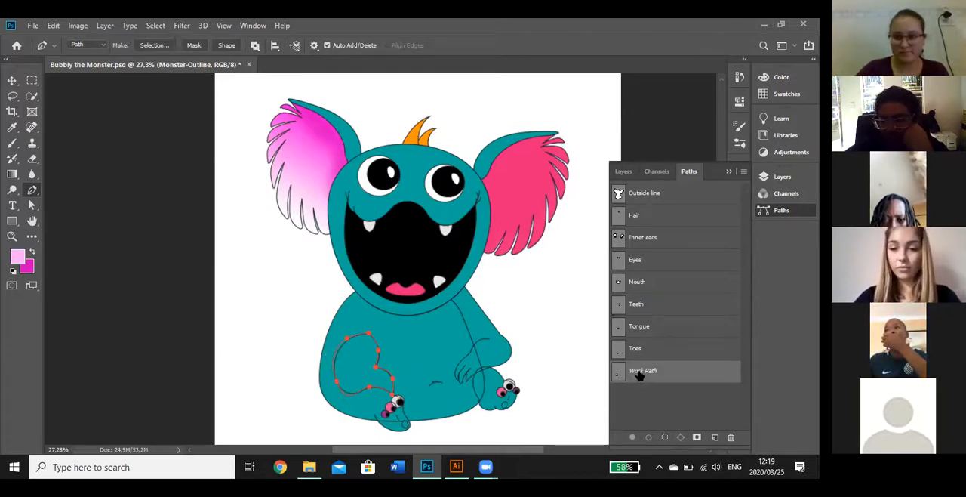
Add a new empty layer directly above the Toes layer
{"action": "left_click", "coordinate": [624, 171]}
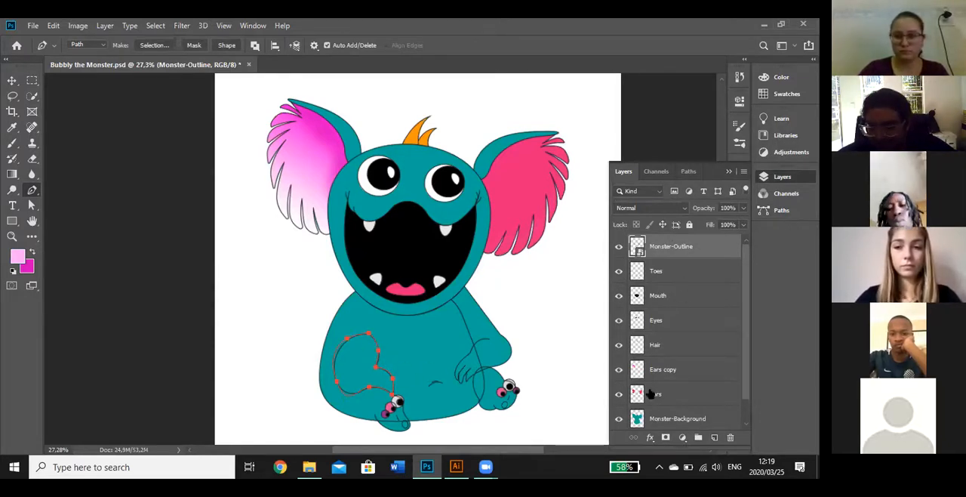
{"action": "left_click", "coordinate": [663, 273]}
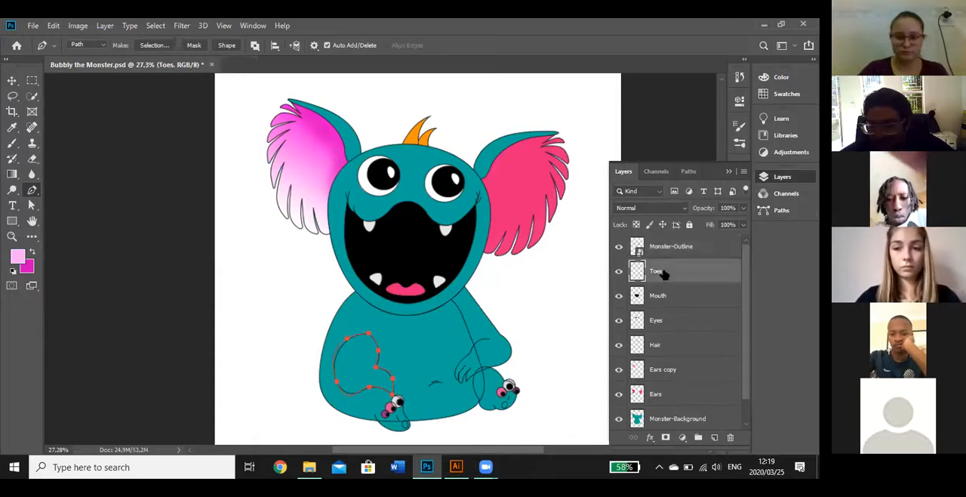
{"action": "left_click", "coordinate": [713, 437]}
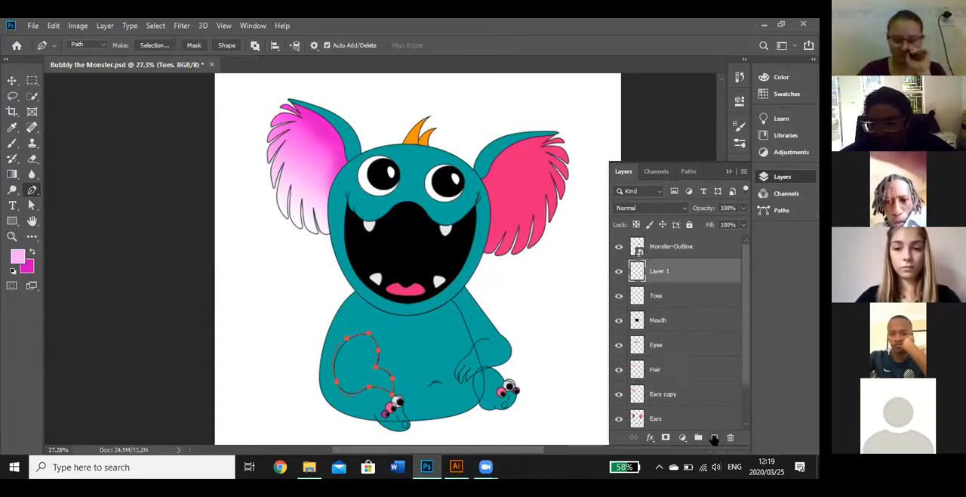
Convert the leg's Work Path into a new anti-aliased selection with a 0,2 pixel feather, returning to the layer list
{"action": "left_click", "coordinate": [688, 172]}
{"action": "left_click", "coordinate": [744, 172]}
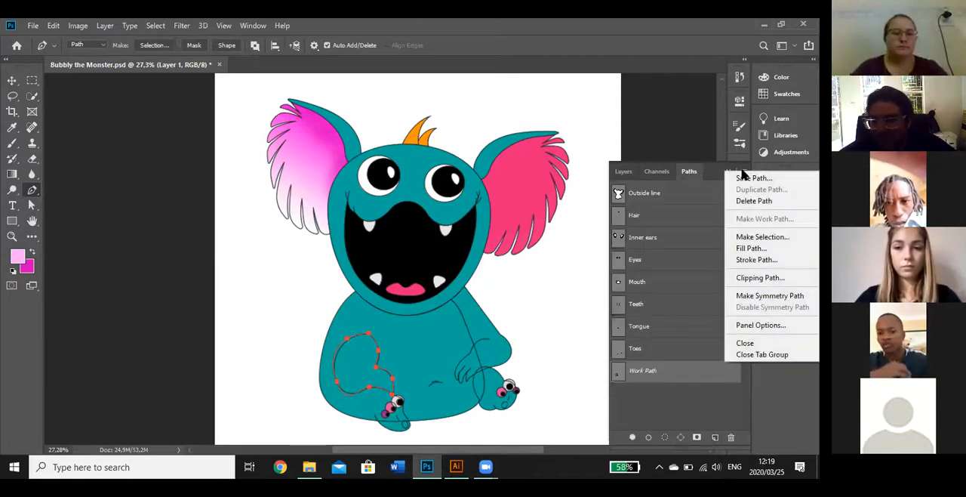
{"action": "left_click", "coordinate": [744, 237]}
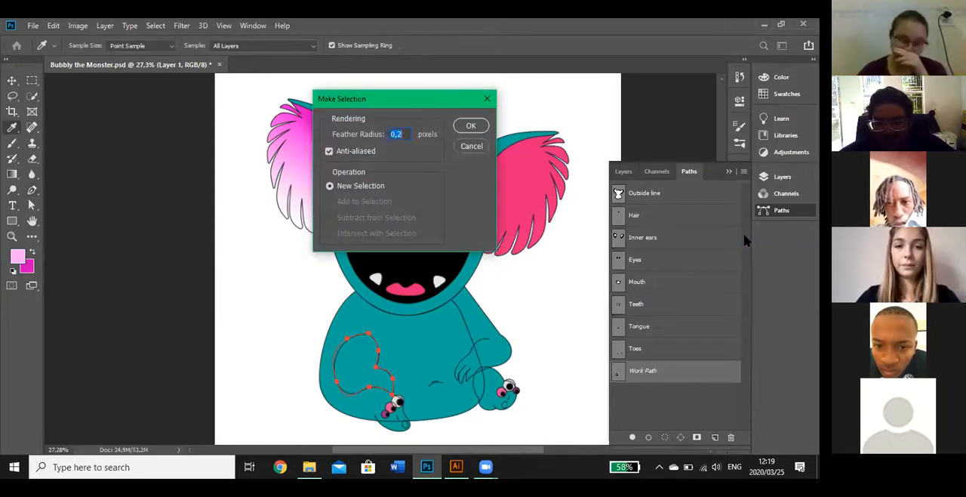
{"action": "left_click", "coordinate": [469, 125]}
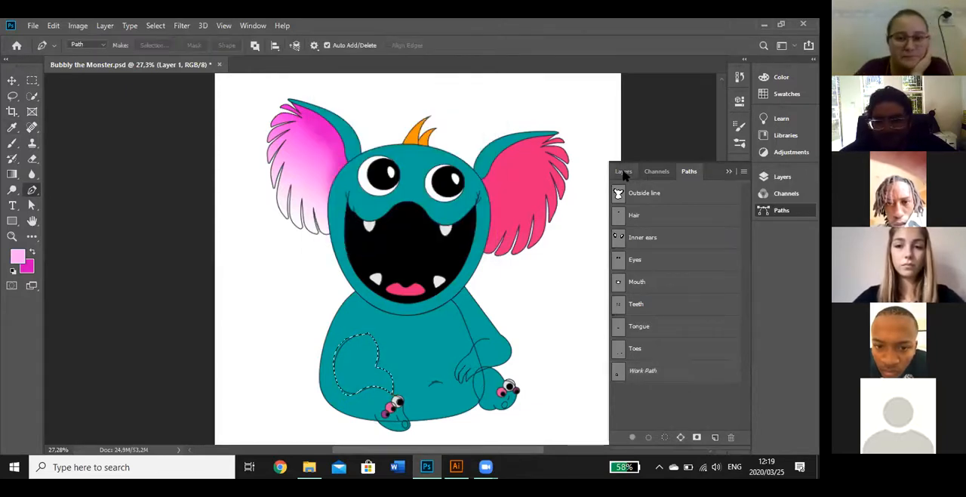
{"action": "left_click", "coordinate": [624, 173]}
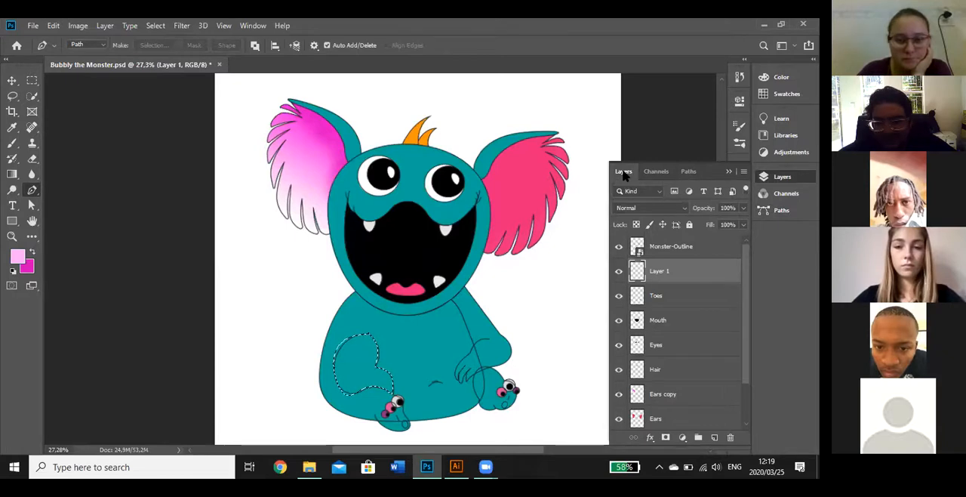
Sample the monster's teal body color from inside the leg selection as the foreground color
{"action": "key", "text": "alt+shift"}
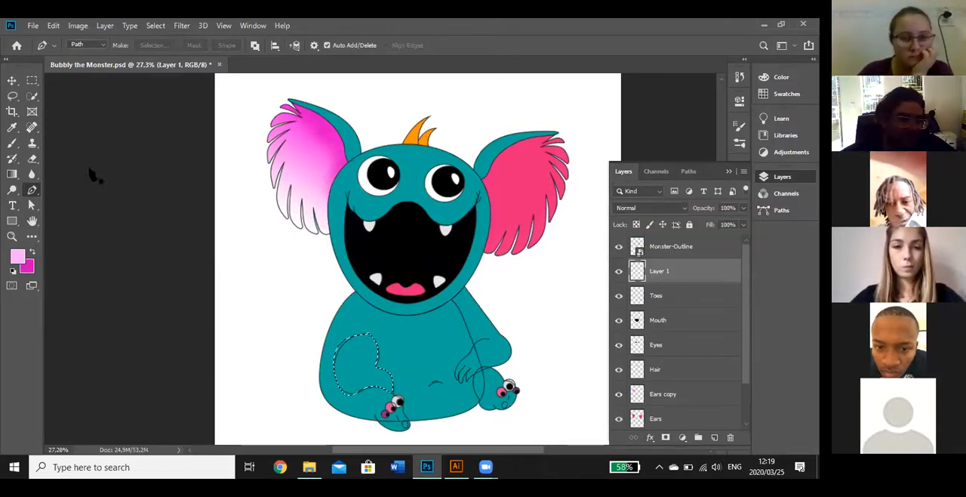
{"action": "left_click", "coordinate": [13, 190]}
{"action": "left_click", "coordinate": [12, 237]}
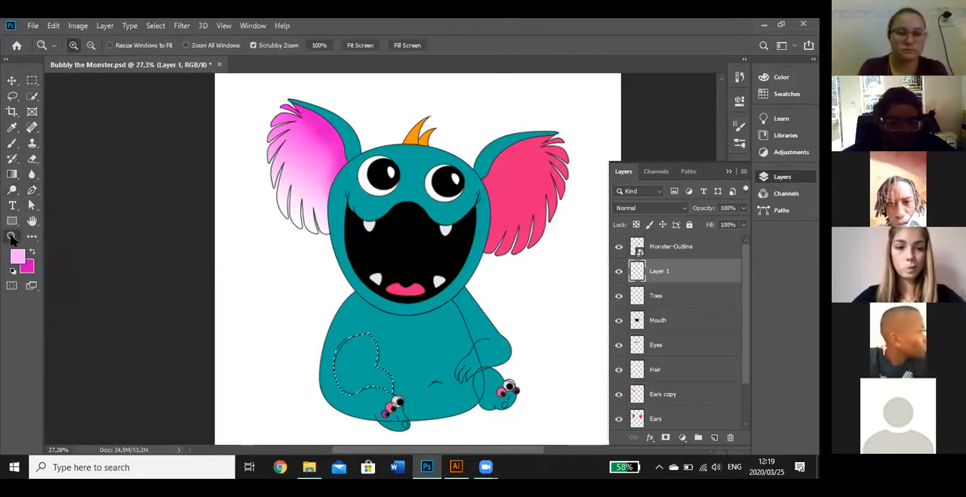
{"action": "left_click", "coordinate": [366, 365]}
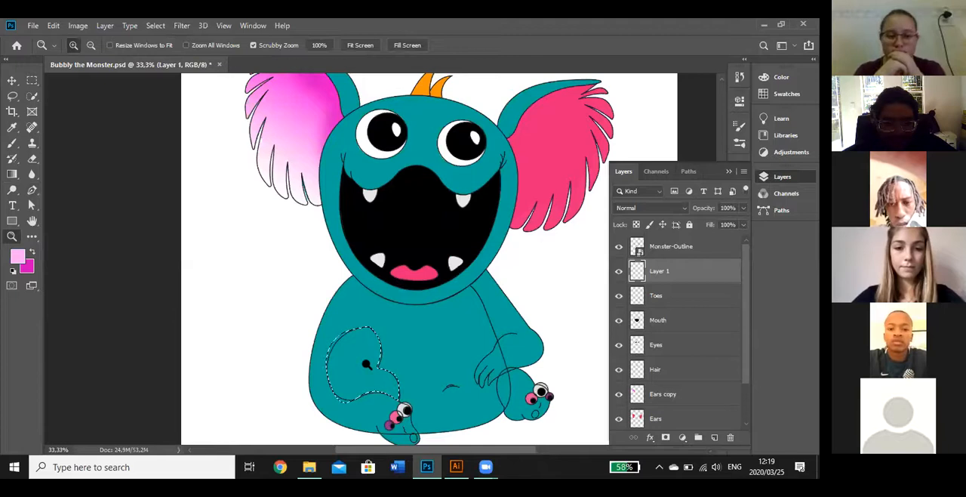
{"action": "left_click", "coordinate": [366, 365]}
{"action": "left_click", "coordinate": [362, 363]}
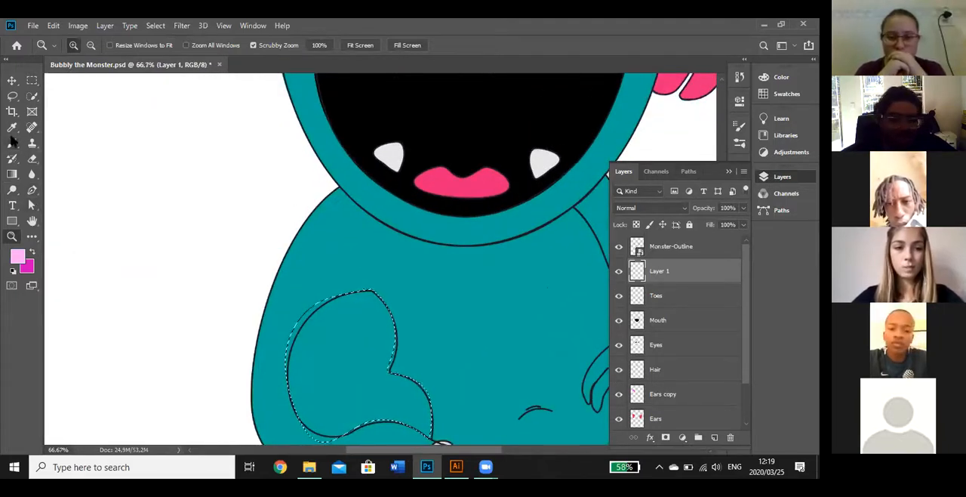
{"action": "left_click", "coordinate": [12, 128]}
{"action": "left_click", "coordinate": [350, 360]}
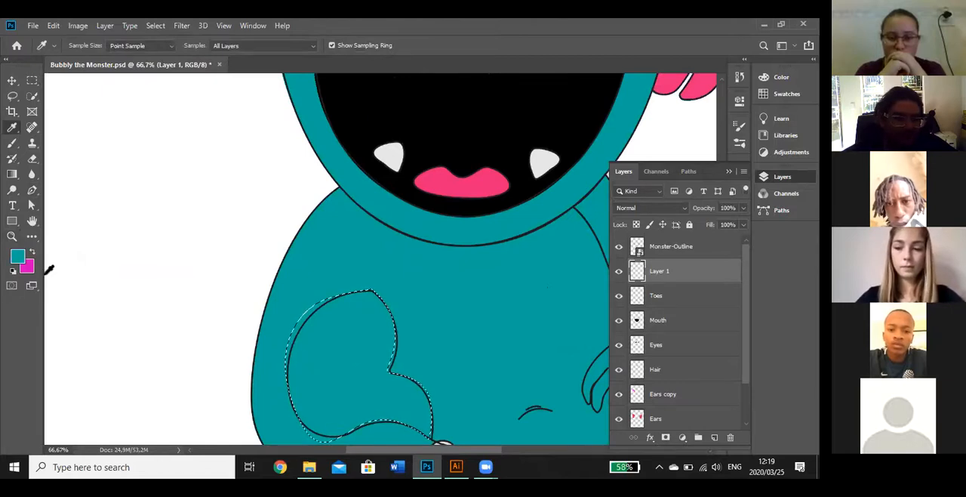
Choose a darker shade of the sampled teal as the foreground color and activate the Brush tool
{"action": "left_click", "coordinate": [21, 254]}
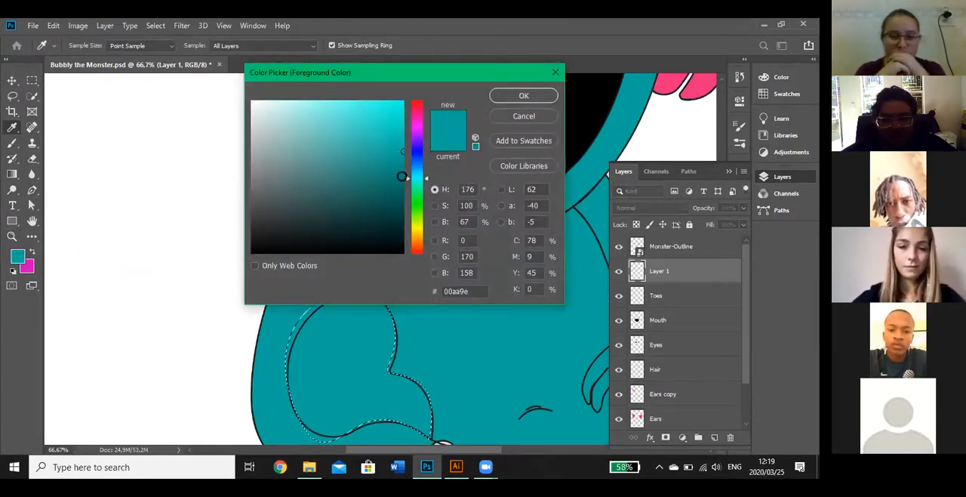
{"action": "left_click", "coordinate": [402, 176]}
{"action": "left_click", "coordinate": [523, 96]}
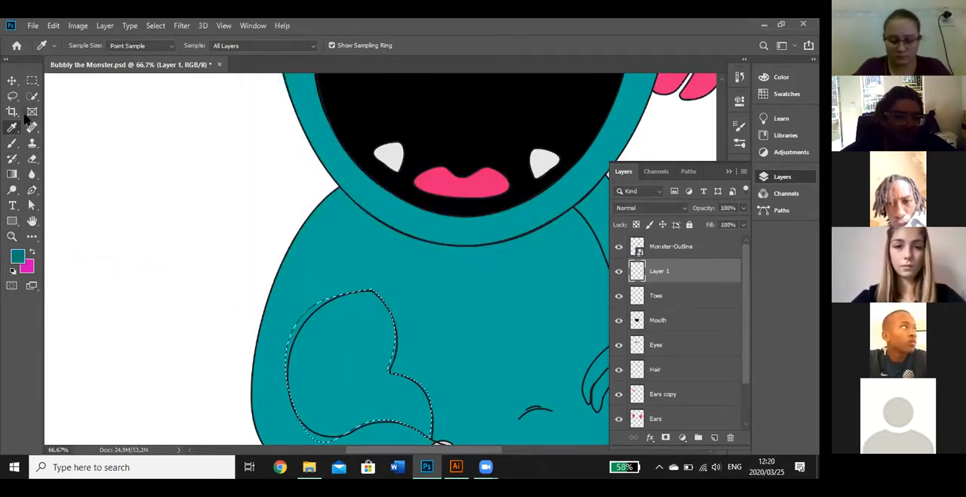
{"action": "left_click", "coordinate": [12, 143]}
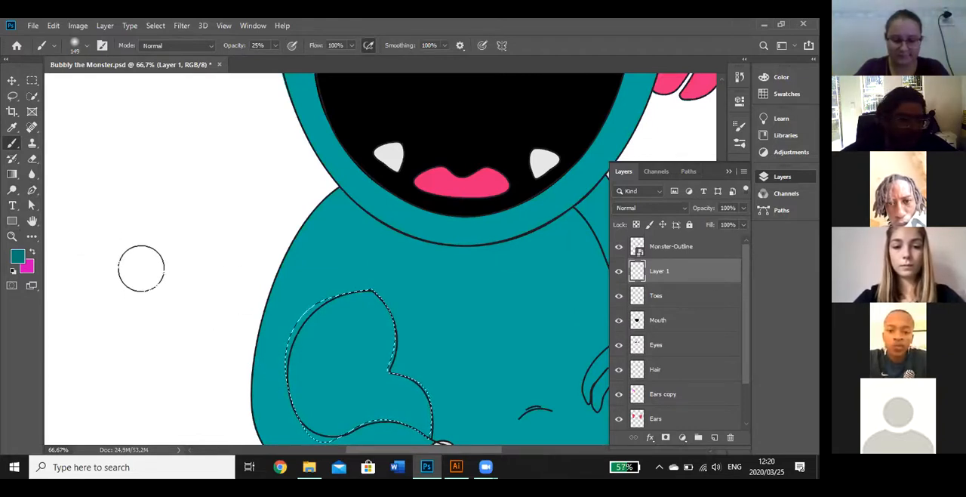
Sample the body teal from the belly and fill the leg selection on Layer 1 with the Paint Bucket tool
{"action": "left_click", "coordinate": [13, 127]}
{"action": "left_click", "coordinate": [396, 264]}
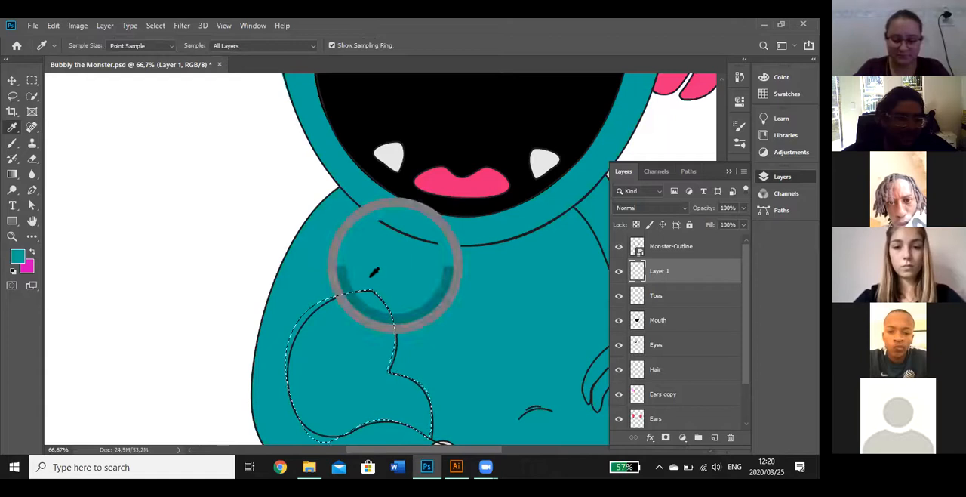
{"action": "left_click", "coordinate": [11, 175]}
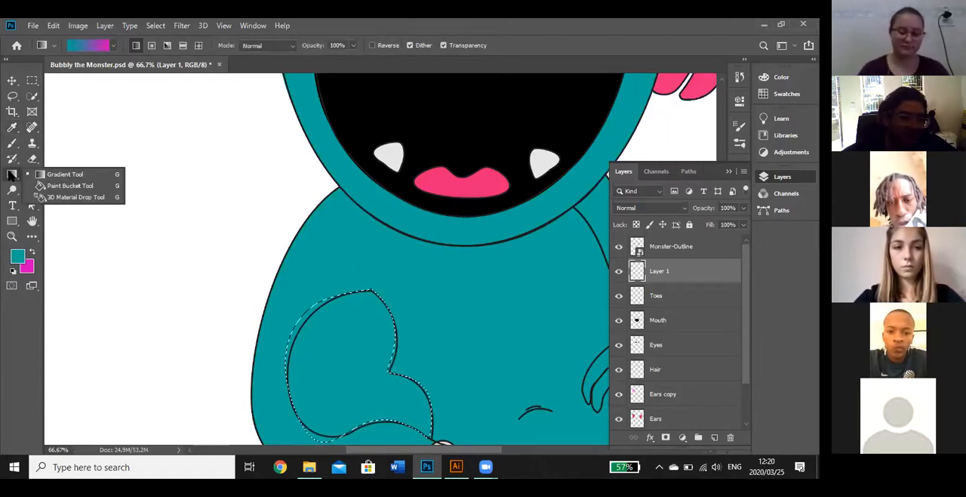
{"action": "left_click", "coordinate": [60, 186]}
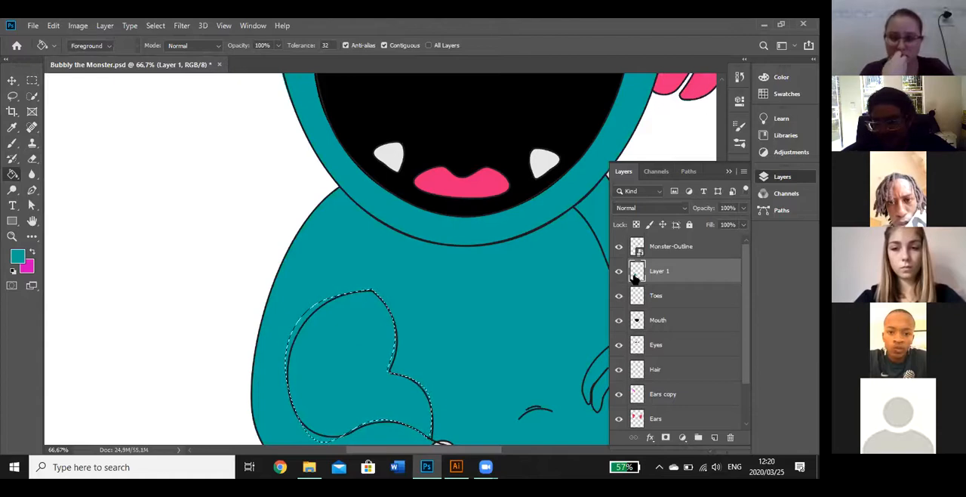
Add a new layer above Layer 1 and brush darker teal #02958b shading along the lower edges inside the leg selection
{"action": "left_click", "coordinate": [714, 437]}
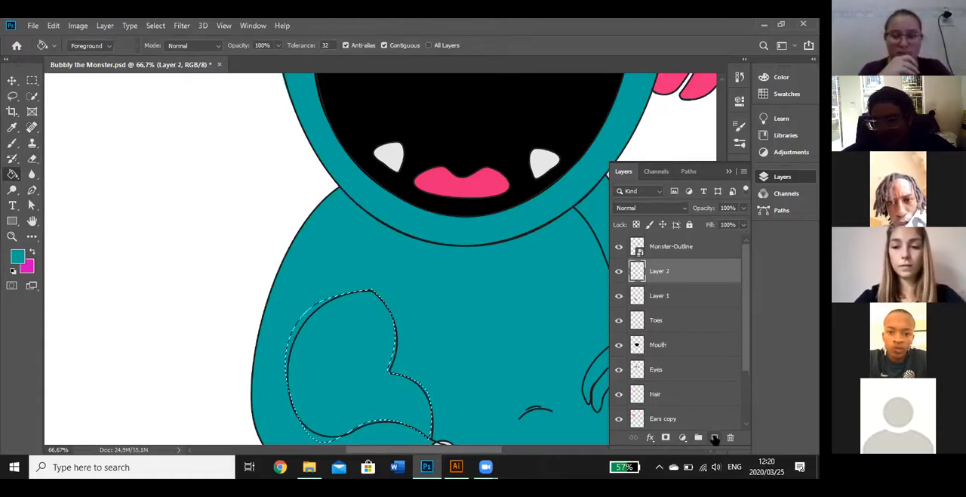
{"action": "left_click", "coordinate": [13, 143]}
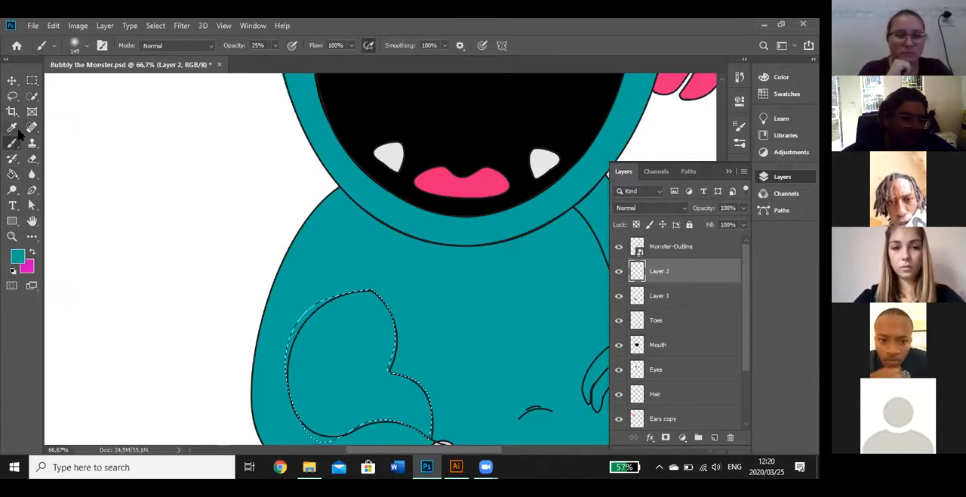
{"action": "left_click", "coordinate": [17, 258]}
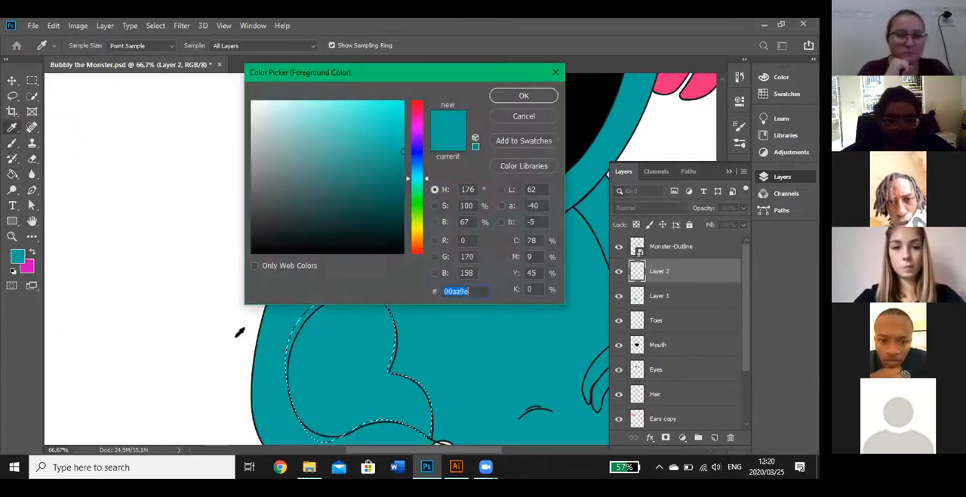
{"action": "left_click", "coordinate": [401, 164]}
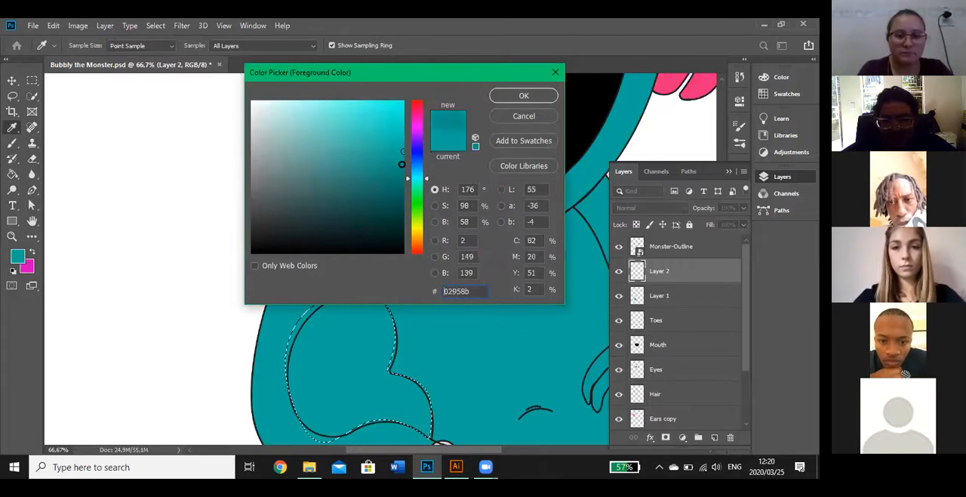
{"action": "left_click", "coordinate": [529, 97]}
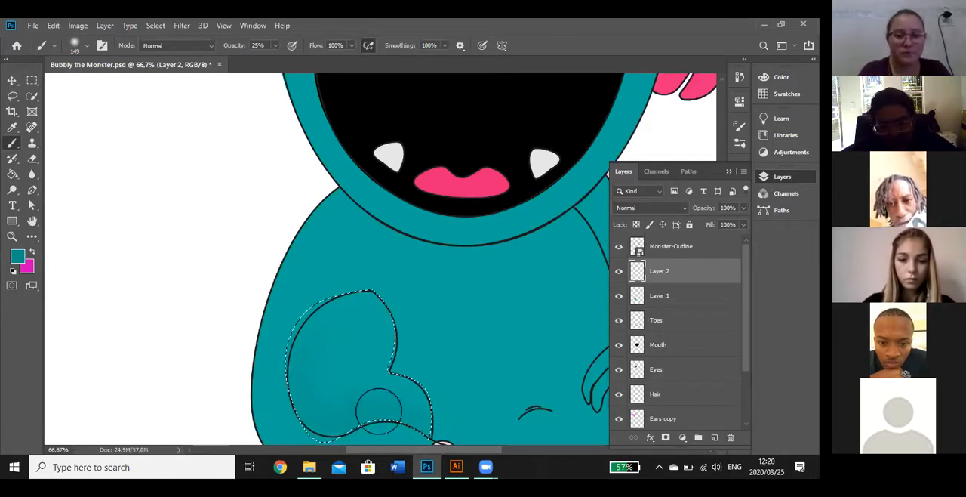
Toggle the Monster-Outline layer's visibility to check the leg shading, leaving the outline hidden
{"action": "left_click", "coordinate": [619, 246]}
{"action": "left_click", "coordinate": [619, 246]}
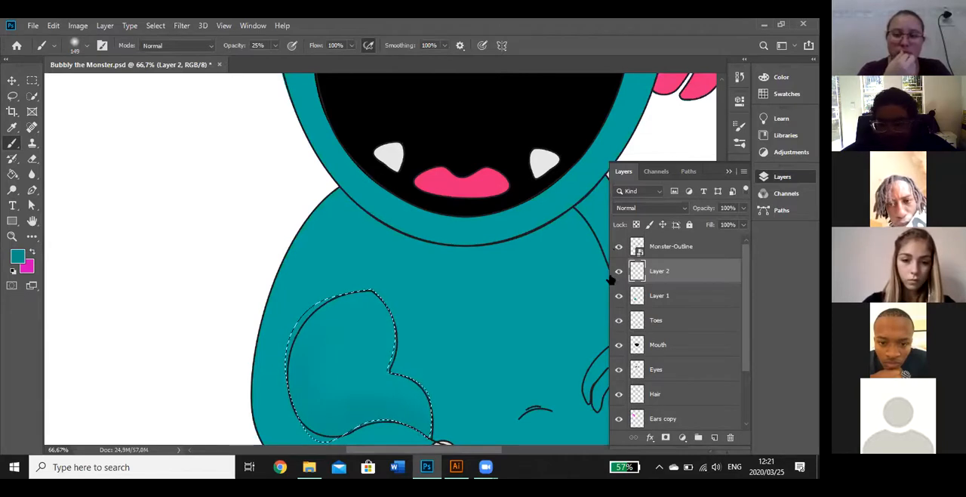
{"action": "left_click", "coordinate": [619, 246]}
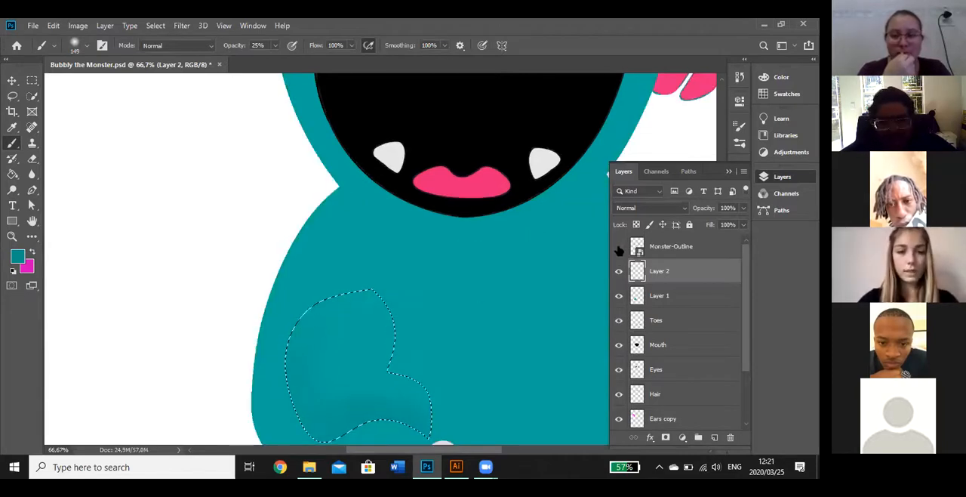
Deselect the leg to check its shading without the marching ants, and restore the selection from the history
{"action": "key", "text": "ctrl+d"}
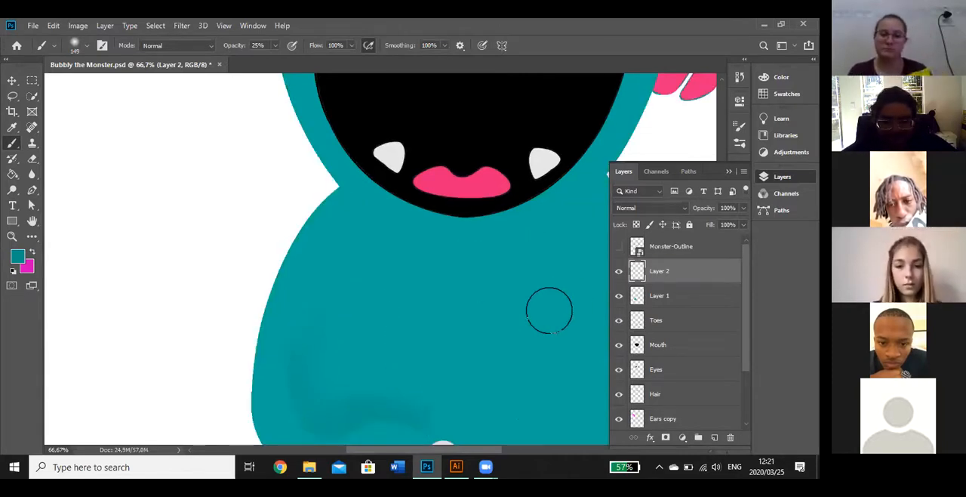
{"action": "scroll", "coordinate": [549, 310], "scroll_direction": "down", "scroll_amount": 1}
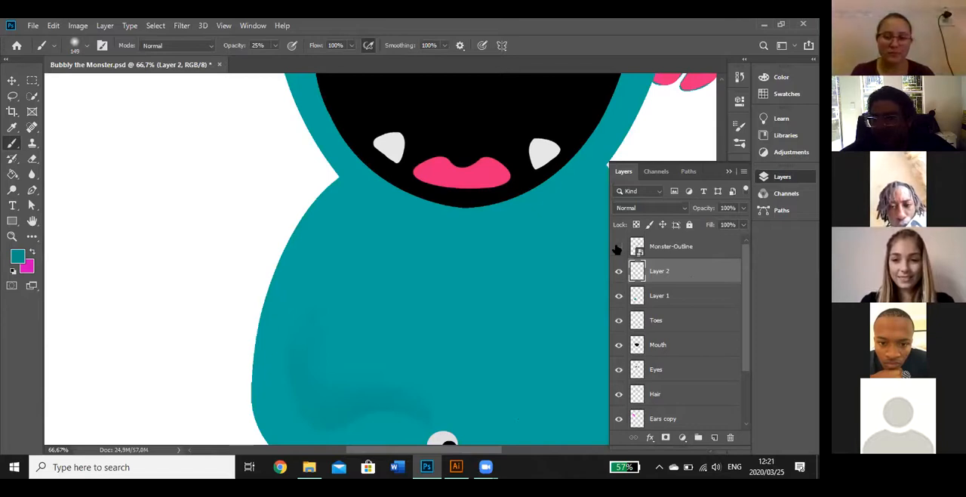
{"action": "left_click", "coordinate": [739, 76]}
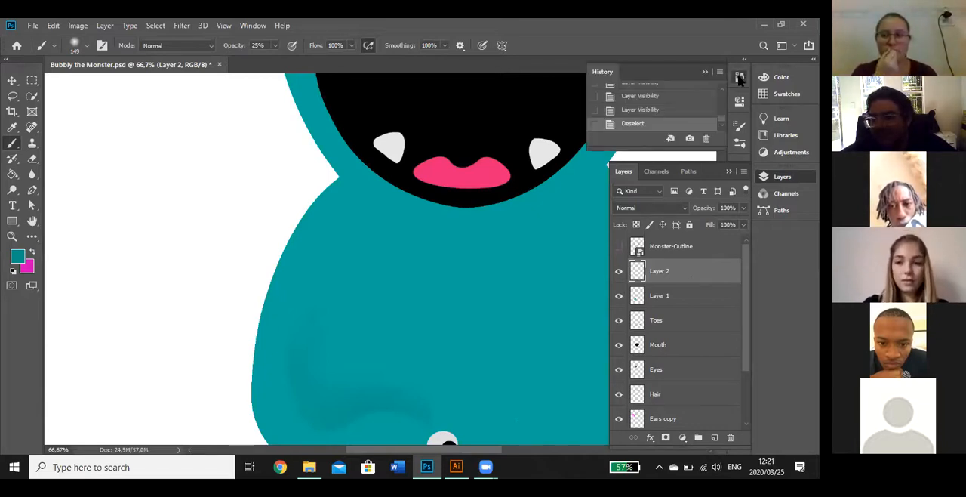
{"action": "left_click", "coordinate": [635, 110]}
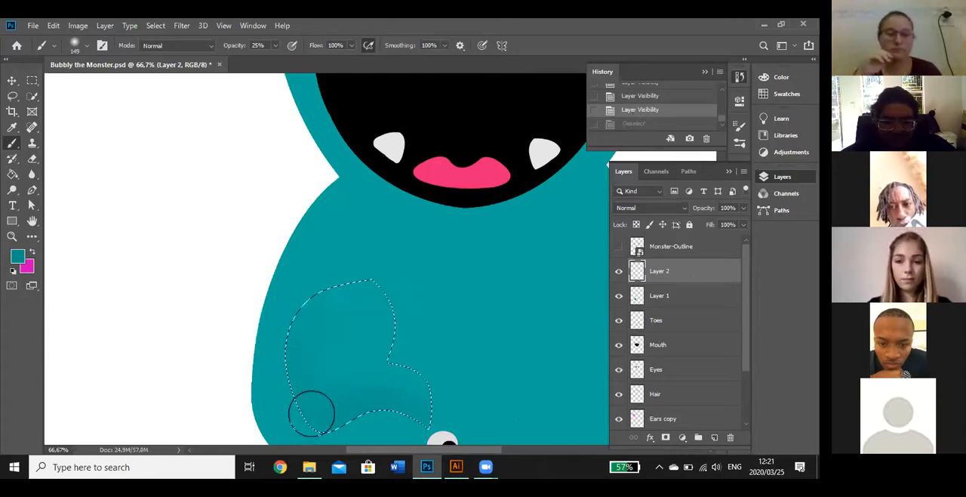
{"action": "scroll", "coordinate": [309, 410], "scroll_direction": "down", "scroll_amount": 1}
{"action": "scroll", "coordinate": [312, 414], "scroll_direction": "down", "scroll_amount": 3}
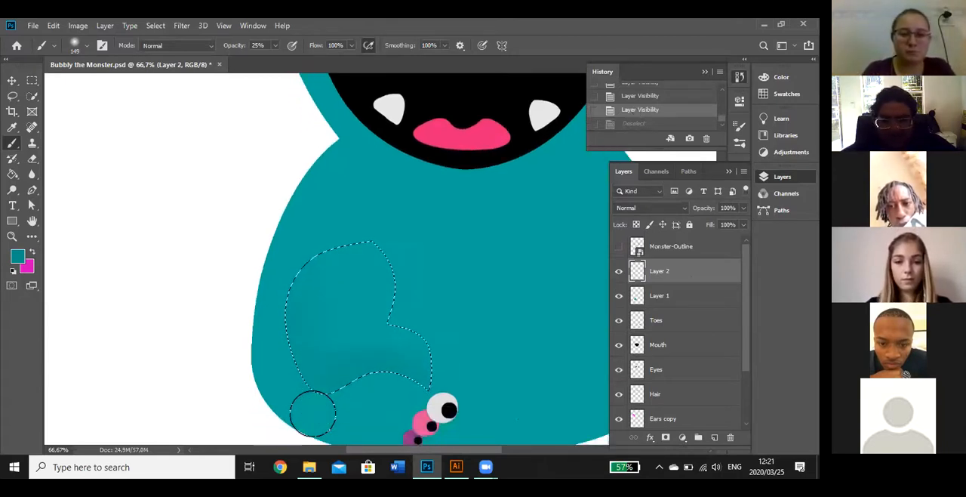
Invert the leg selection so that the area around the leg is selected
{"action": "scroll", "coordinate": [312, 411], "scroll_direction": "down", "scroll_amount": 2}
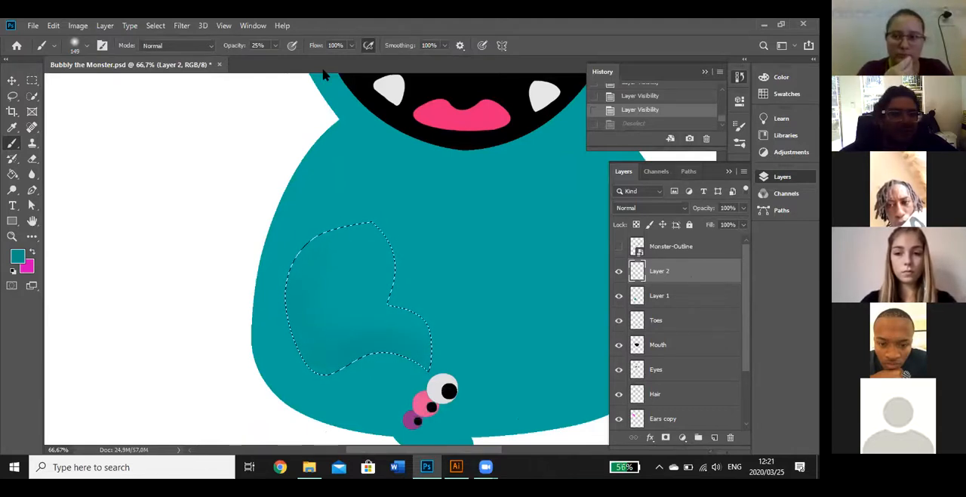
{"action": "left_click", "coordinate": [156, 26]}
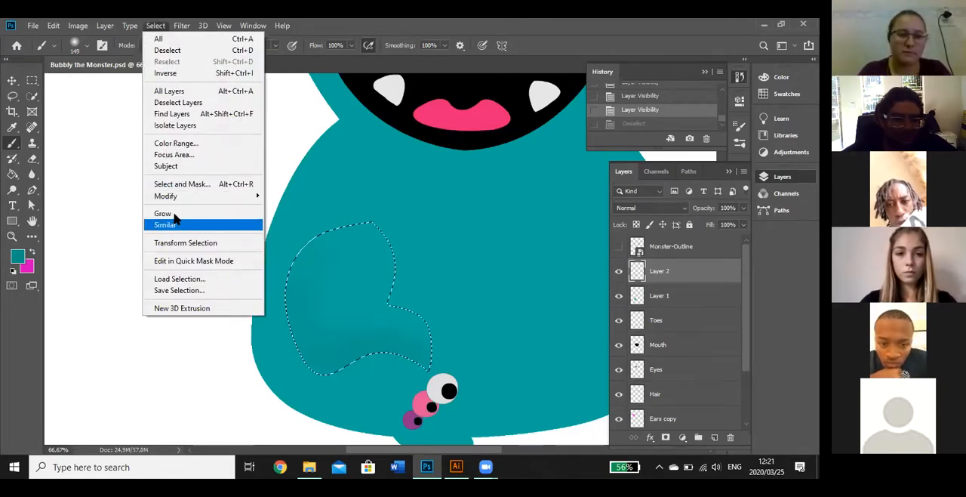
{"action": "mouse_move", "coordinate": [181, 198]}
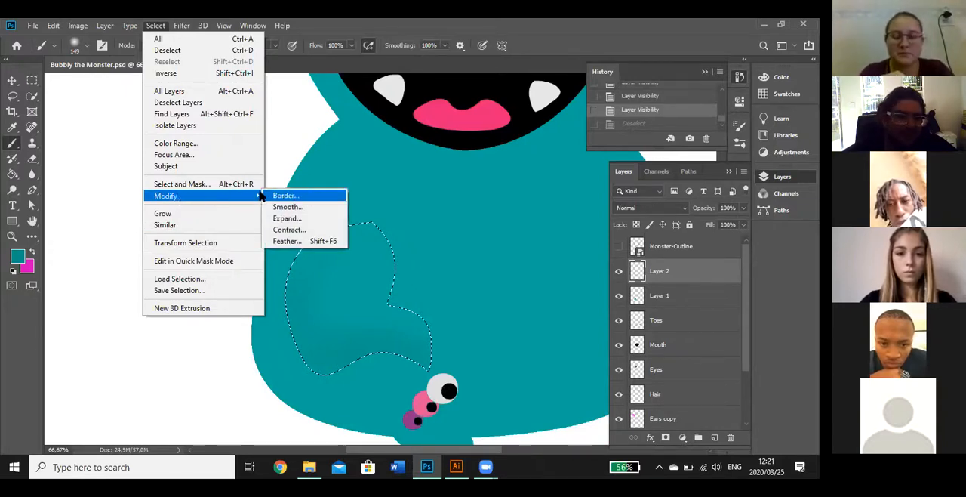
{"action": "left_click", "coordinate": [181, 74]}
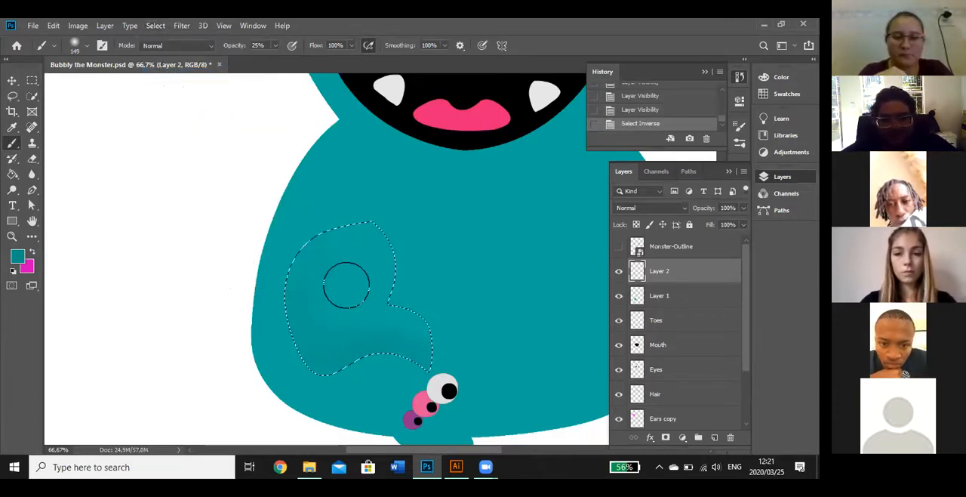
Brush darker teal #016a63 shading on Layer 2 just outside the leg's outer and lower edges, and clear the selection
{"action": "key", "text": "i"}
{"action": "left_click", "coordinate": [18, 258]}
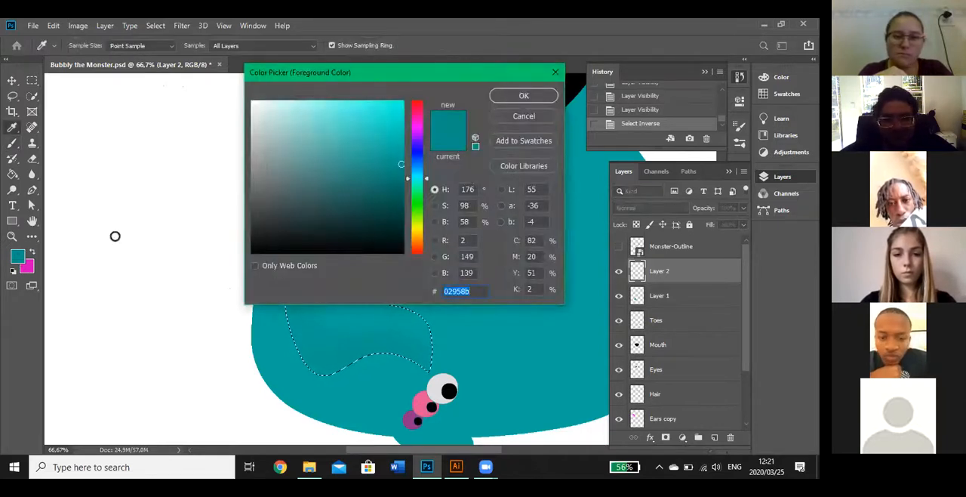
{"action": "left_click", "coordinate": [401, 190]}
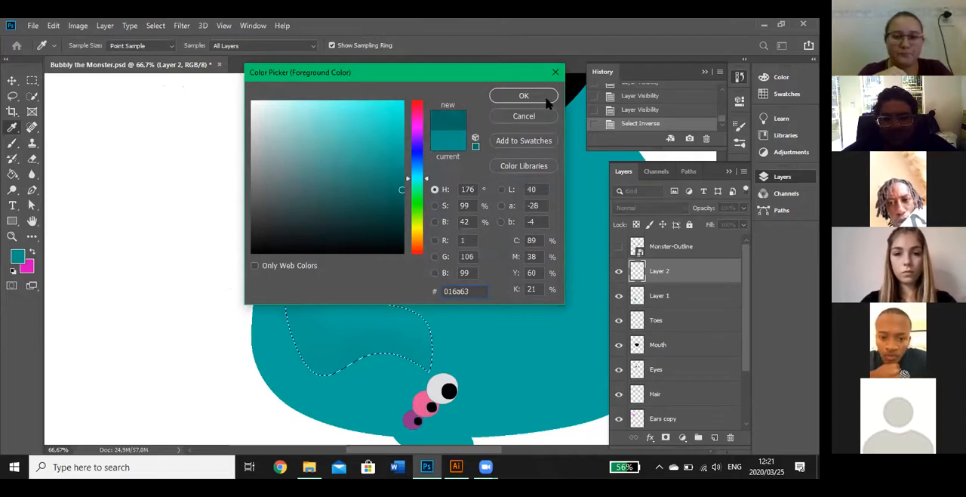
{"action": "left_click", "coordinate": [548, 97]}
{"action": "key", "text": "b"}
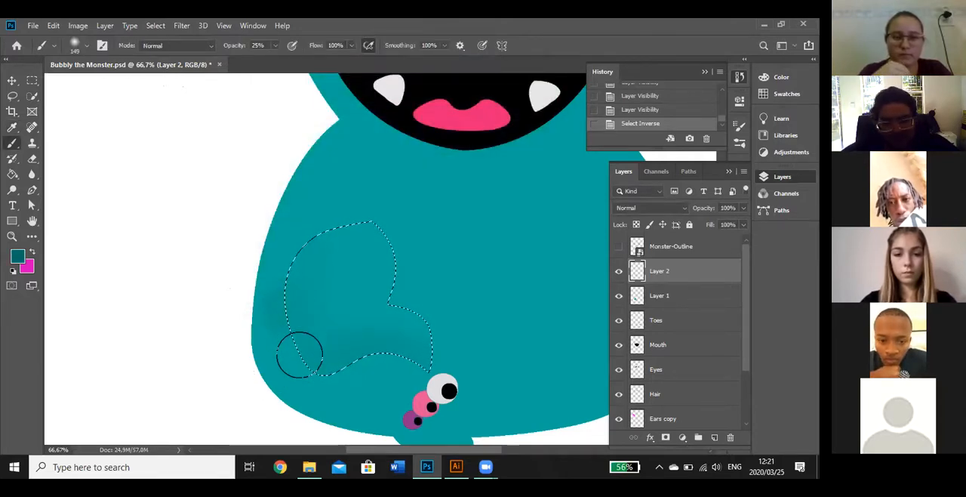
{"action": "mouse_move", "coordinate": [335, 362]}
{"action": "left_mouse_down"}
{"action": "mouse_move", "coordinate": [382, 355]}
{"action": "mouse_move", "coordinate": [349, 363]}
{"action": "mouse_move", "coordinate": [375, 353]}
{"action": "mouse_move", "coordinate": [414, 366]}
{"action": "mouse_move", "coordinate": [382, 355]}
{"action": "mouse_move", "coordinate": [349, 363]}
{"action": "mouse_move", "coordinate": [414, 367]}
{"action": "mouse_move", "coordinate": [371, 354]}
{"action": "mouse_move", "coordinate": [343, 373]}
{"action": "mouse_move", "coordinate": [373, 357]}
{"action": "mouse_move", "coordinate": [399, 359]}
{"action": "mouse_move", "coordinate": [362, 362]}
{"action": "left_mouse_up"}
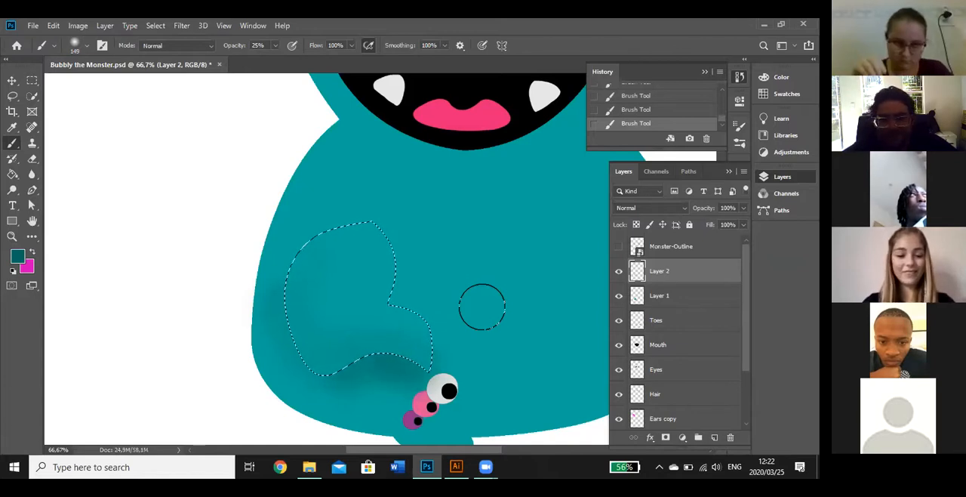
{"action": "key", "text": "ctrl+d"}
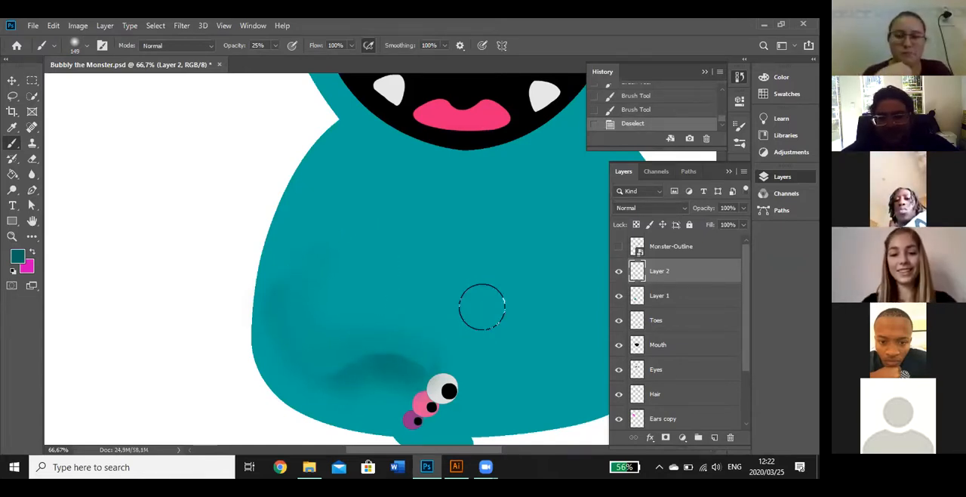
{"action": "key", "text": "alt+space"}
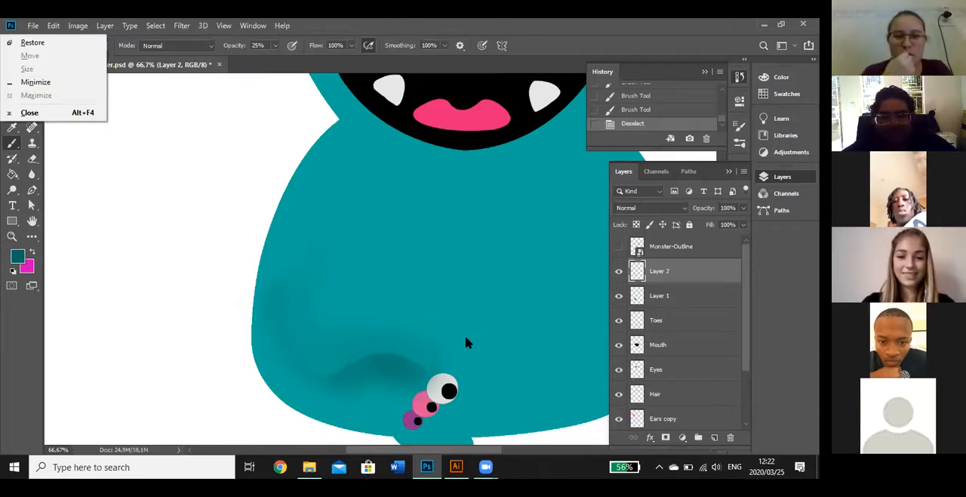
{"action": "key", "text": "Escape"}
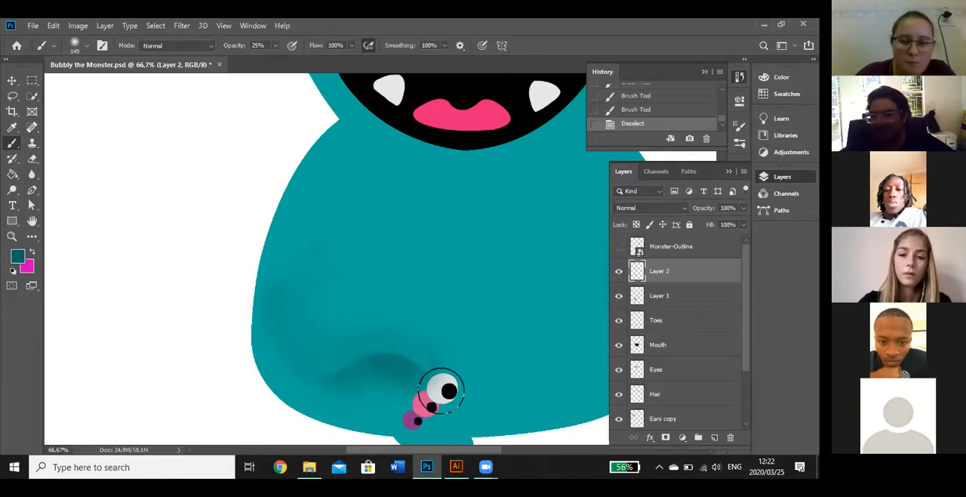
Move the Toes layer above Layer 2 in the layer order
{"action": "left_click", "coordinate": [657, 321]}
{"action": "left_click_drag", "start_coordinate": [669, 324], "coordinate": [667, 261]}
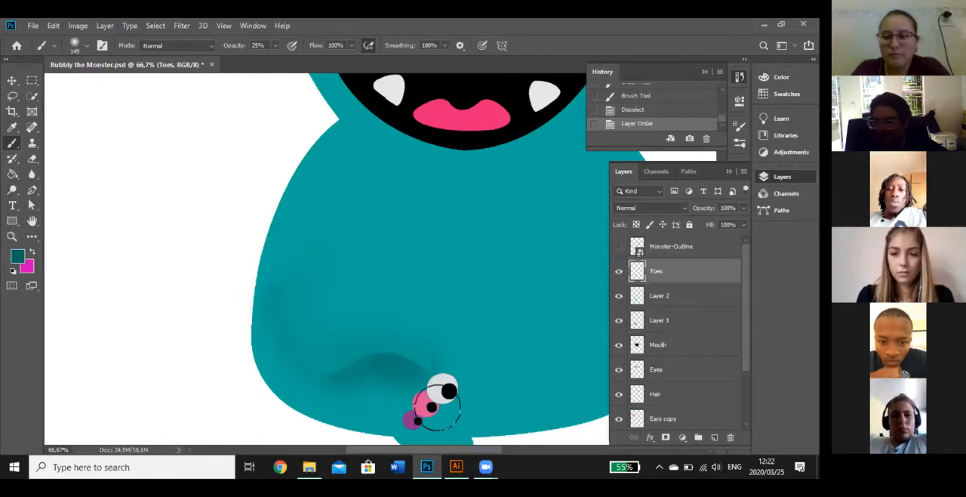